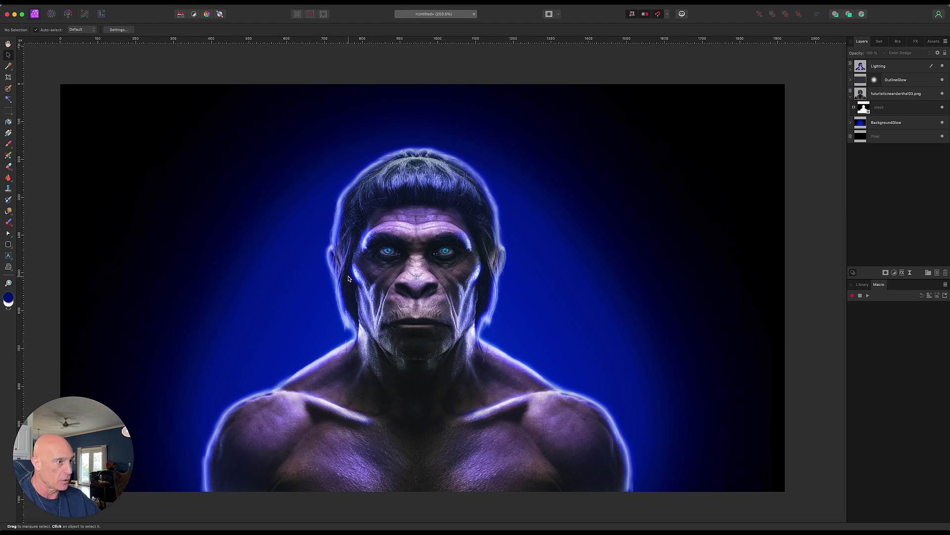
Hide the Mask, BackgroundGlow, Pixel, OutlineGlow and Lighting layers to show the original photo.
click(942, 107)
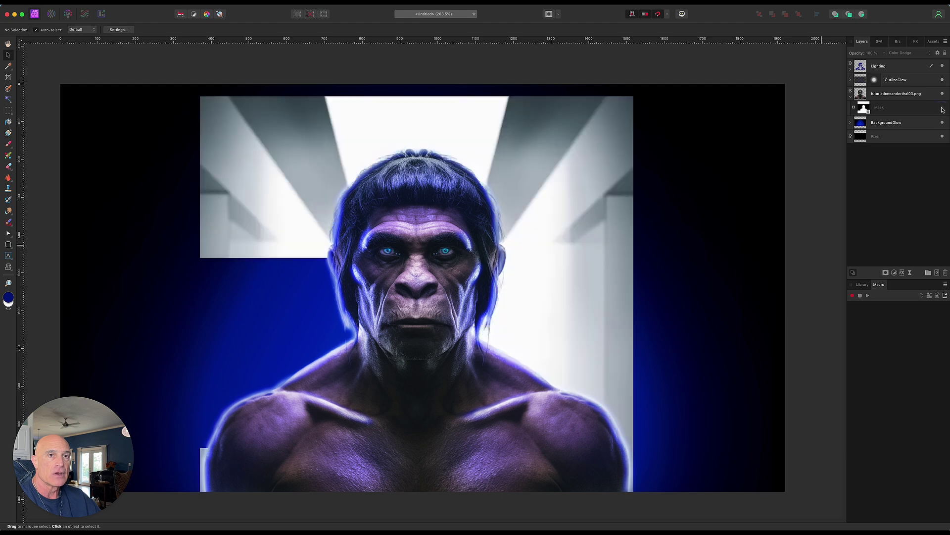
click(942, 122)
click(942, 136)
click(942, 80)
click(942, 66)
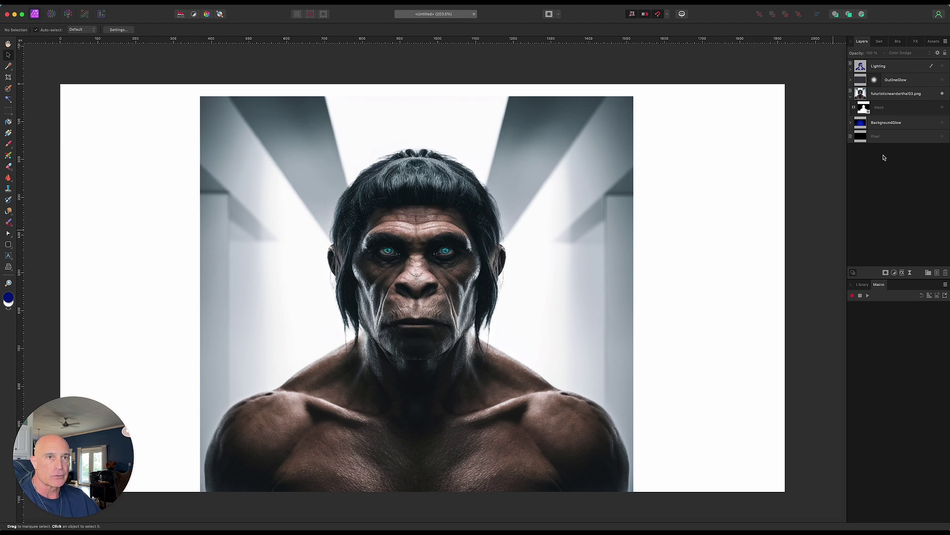
Clear the effect layers, leaving the futuristicneanderthal03.png photo layer selected above a hidden Pixel layer.
click(907, 66)
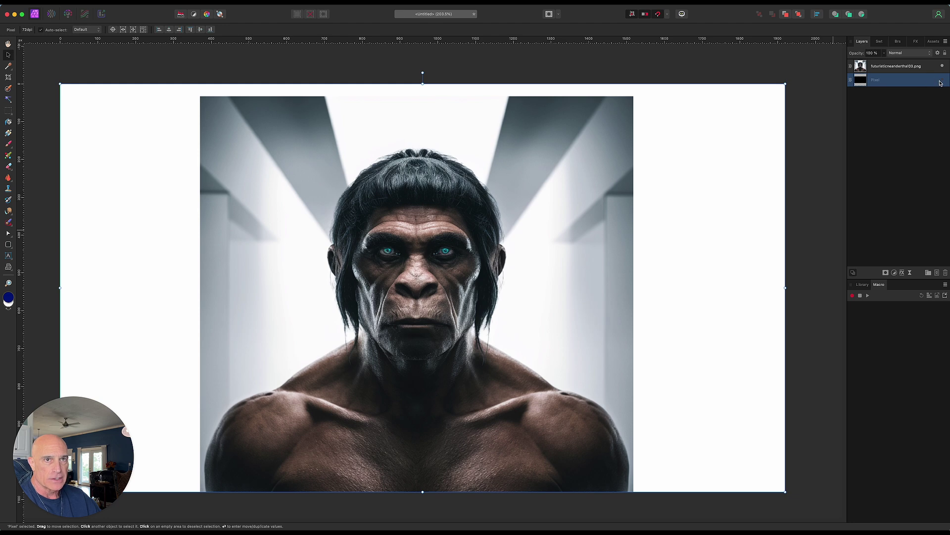
click(943, 81)
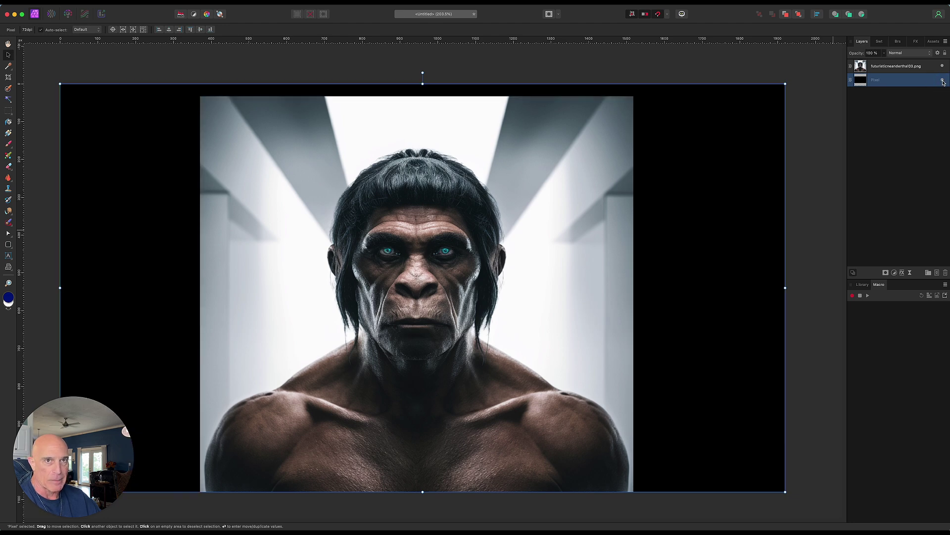
click(943, 81)
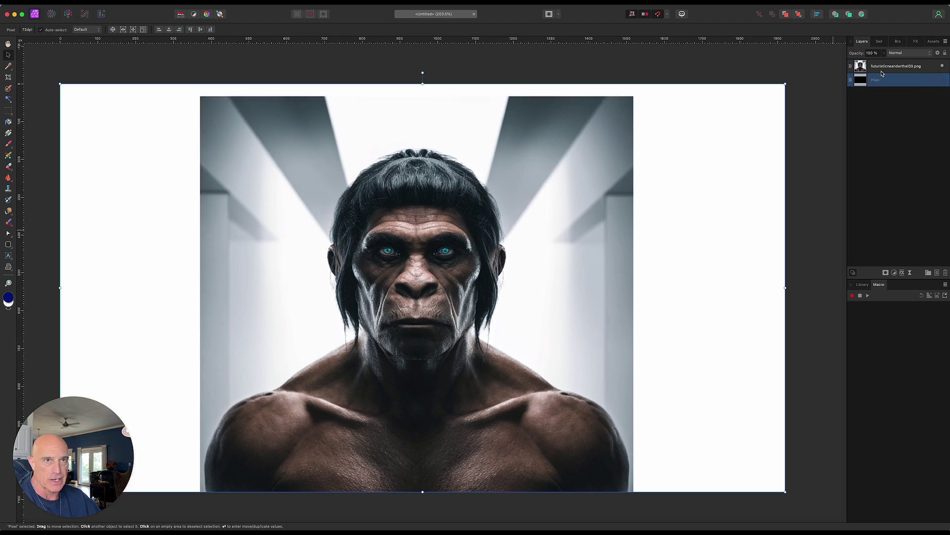
click(575, 263)
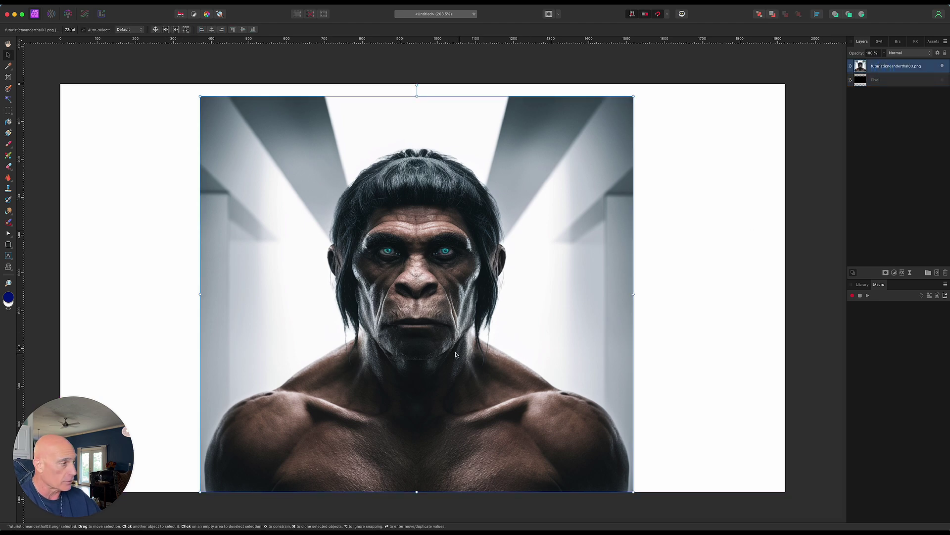
Brush-select the neanderthal's head, hair and shoulders, then refine the edge with Smooth 0.5 px.
click(9, 90)
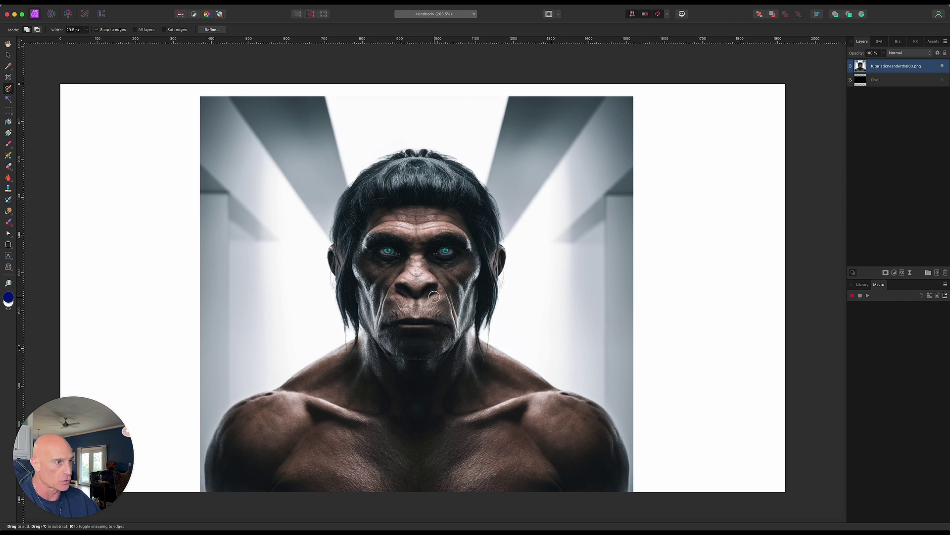
mouse_move(434, 296)
mouse_down()
mouse_move(391, 215)
mouse_move(382, 300)
mouse_move(583, 445)
mouse_move(250, 425)
mouse_move(376, 446)
mouse_move(565, 395)
mouse_up()
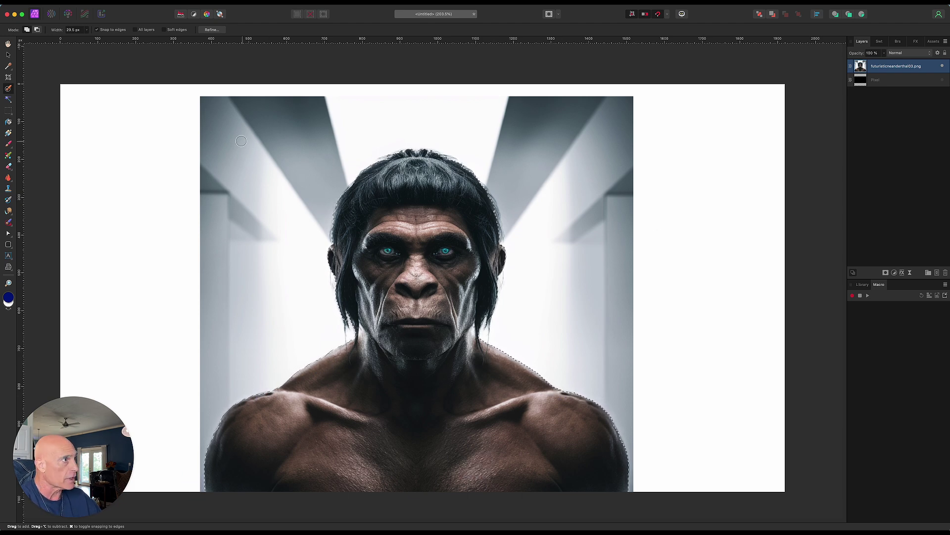
click(212, 30)
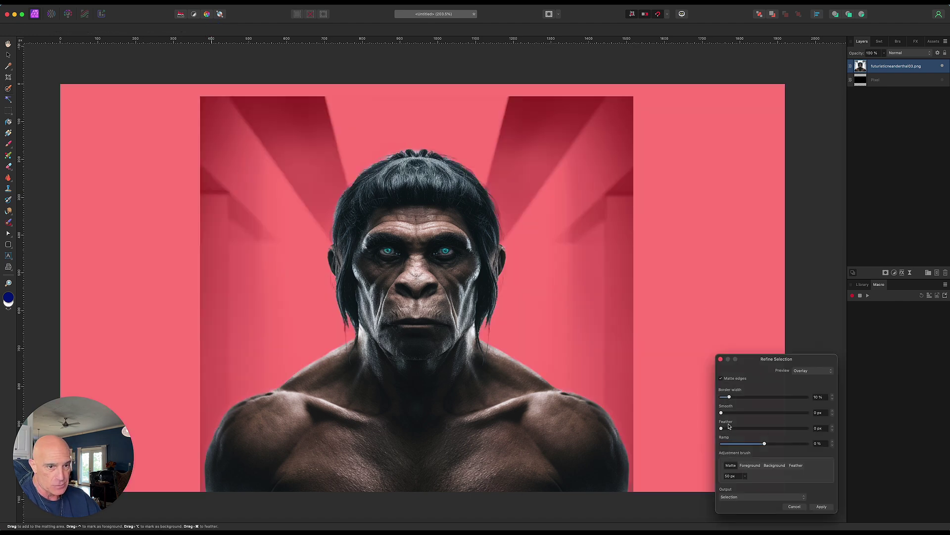
drag(723, 414, 731, 418)
click(822, 507)
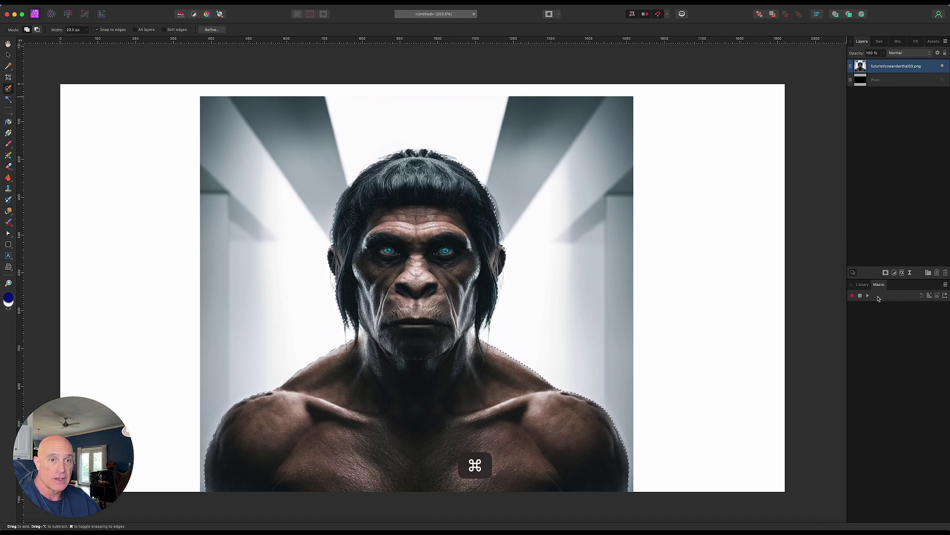
Mask the photo to the selection, deselect, and show the black Pixel layer behind the figure.
click(886, 273)
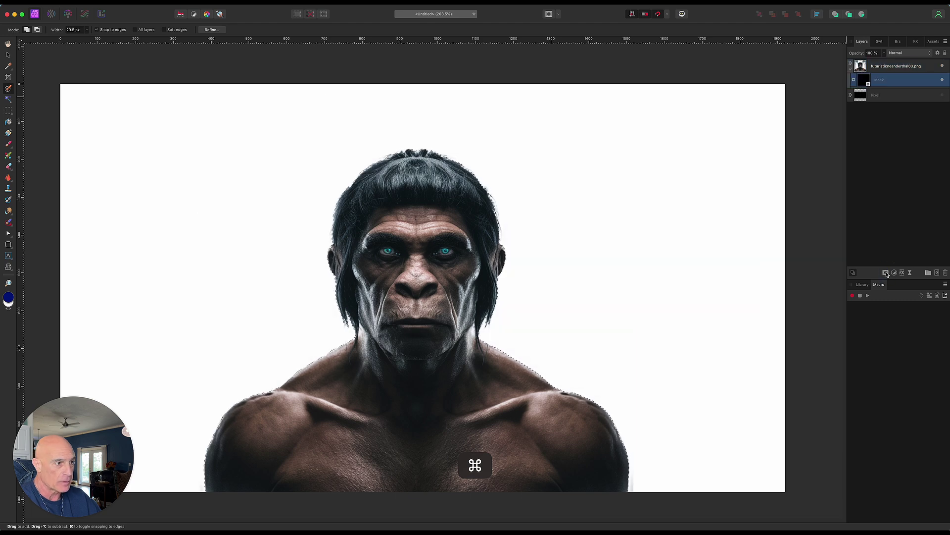
key(cmd+d)
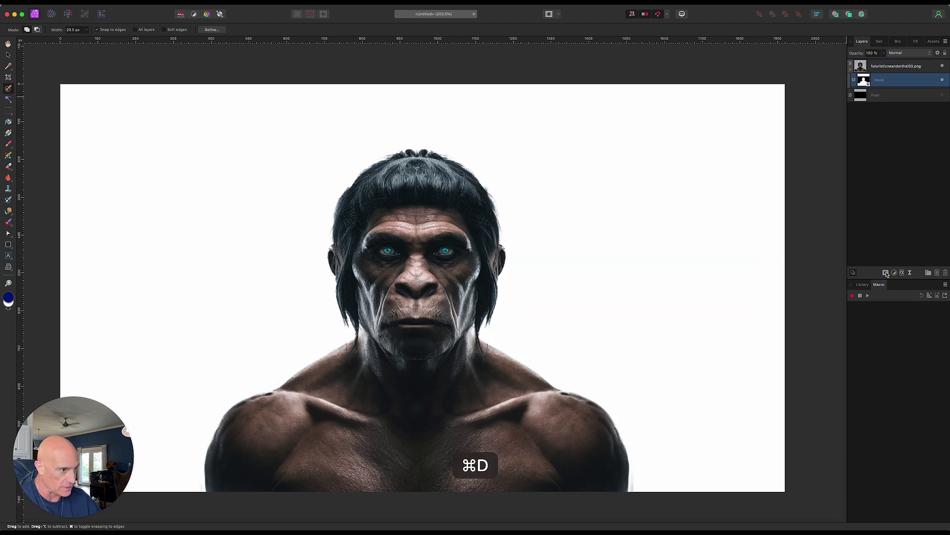
click(943, 96)
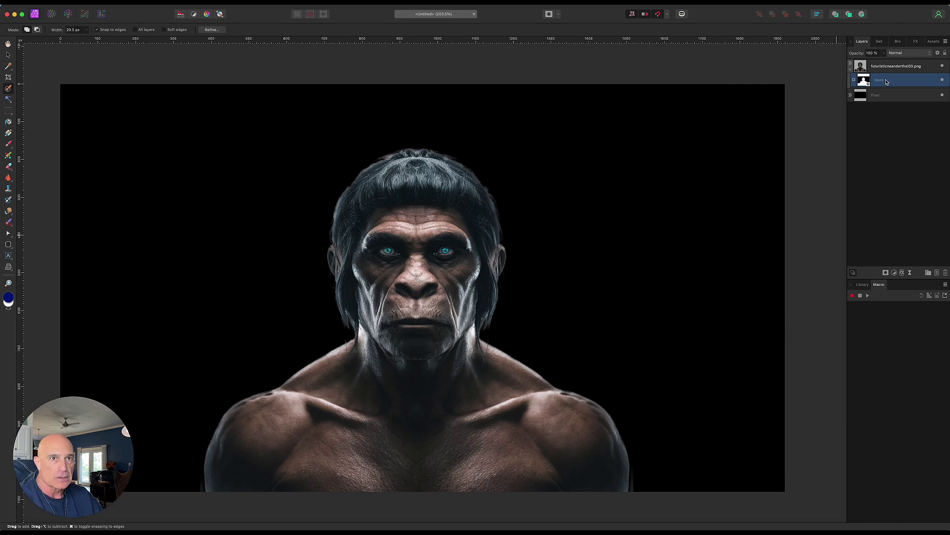
click(899, 69)
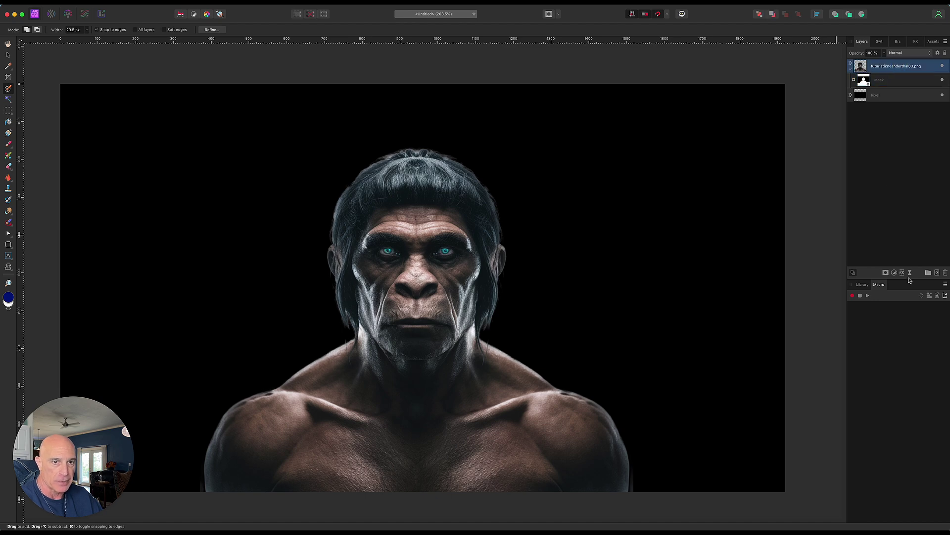
Add a new pixel layer flood-filled with black, plus a second empty pixel layer above it.
click(937, 273)
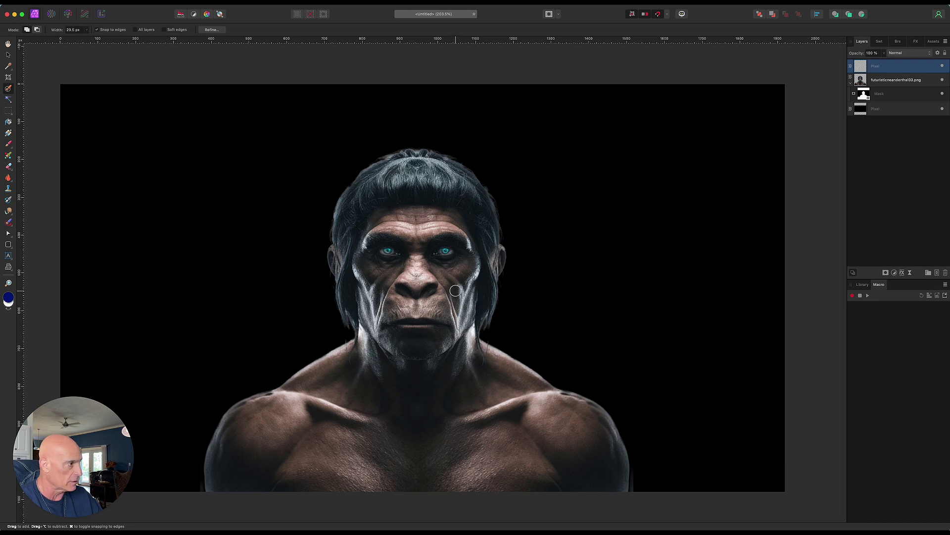
click(8, 55)
key(d)
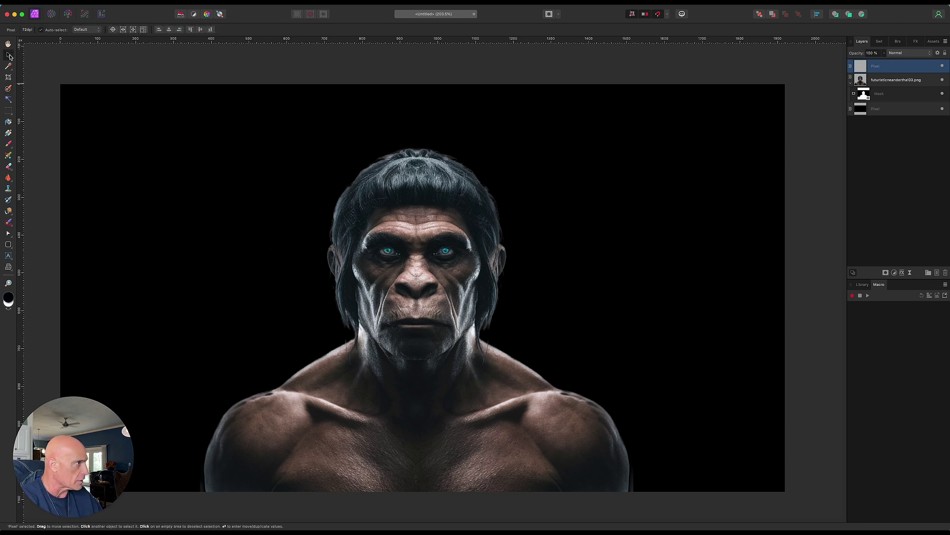
click(9, 123)
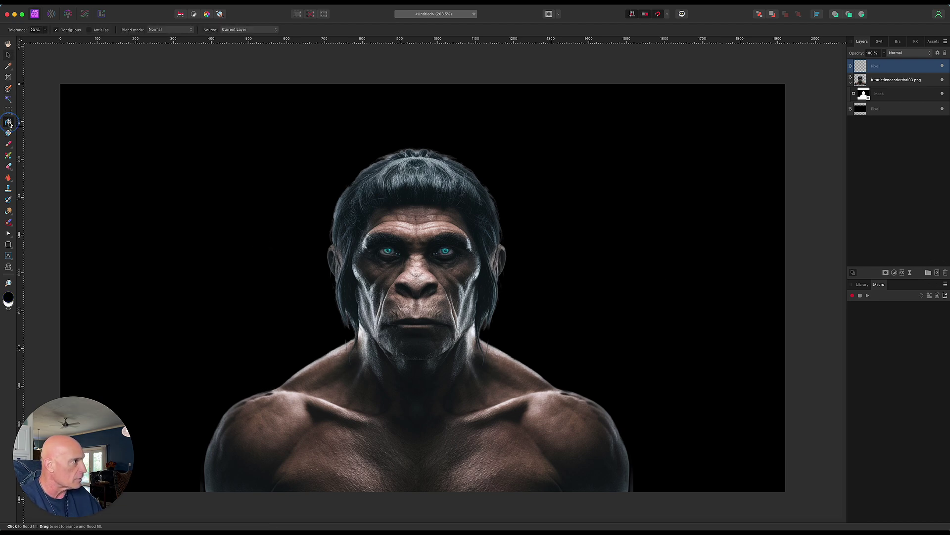
click(567, 129)
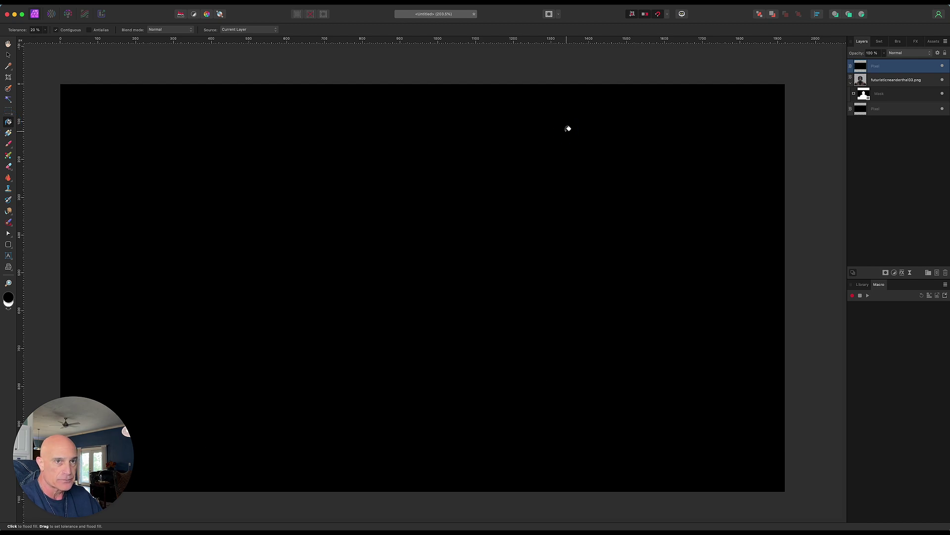
click(937, 273)
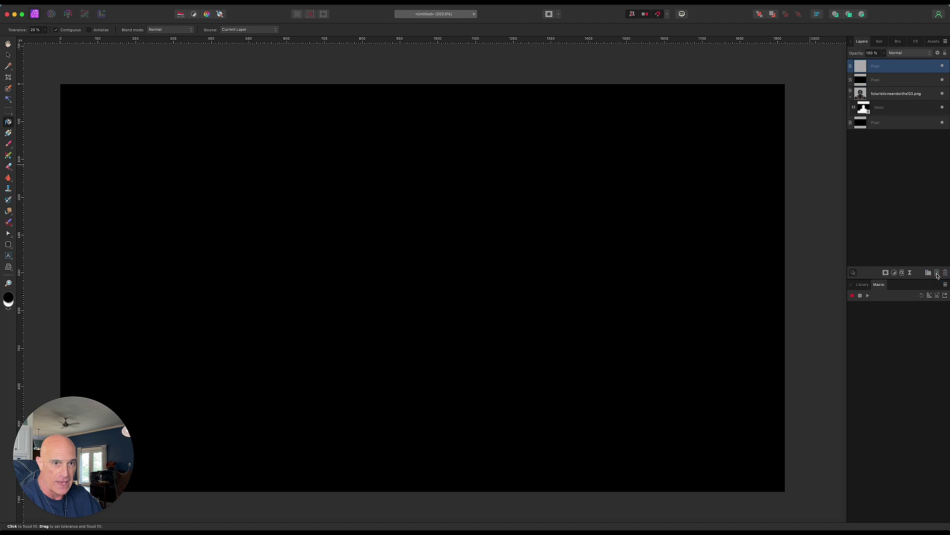
click(895, 273)
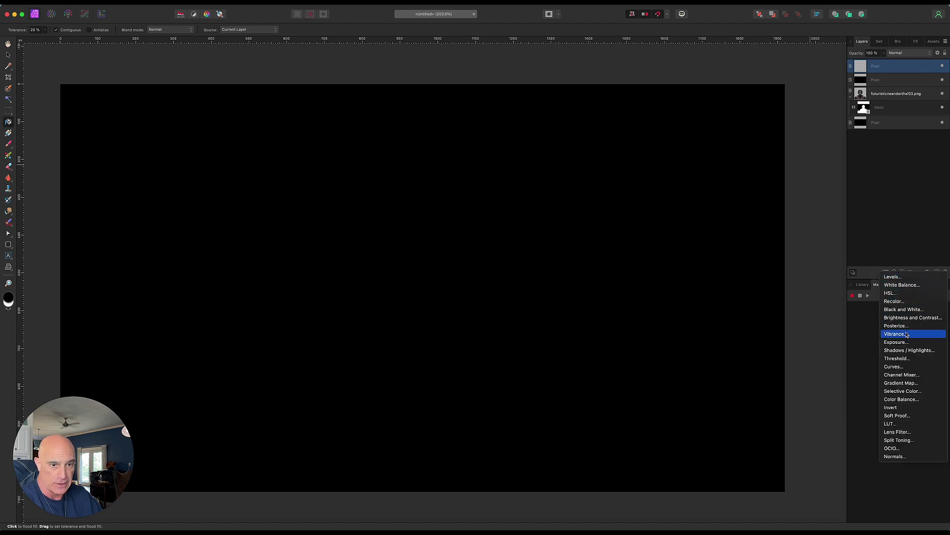
Add a Gradient Map adjustment and set its left end stop to black.
click(909, 383)
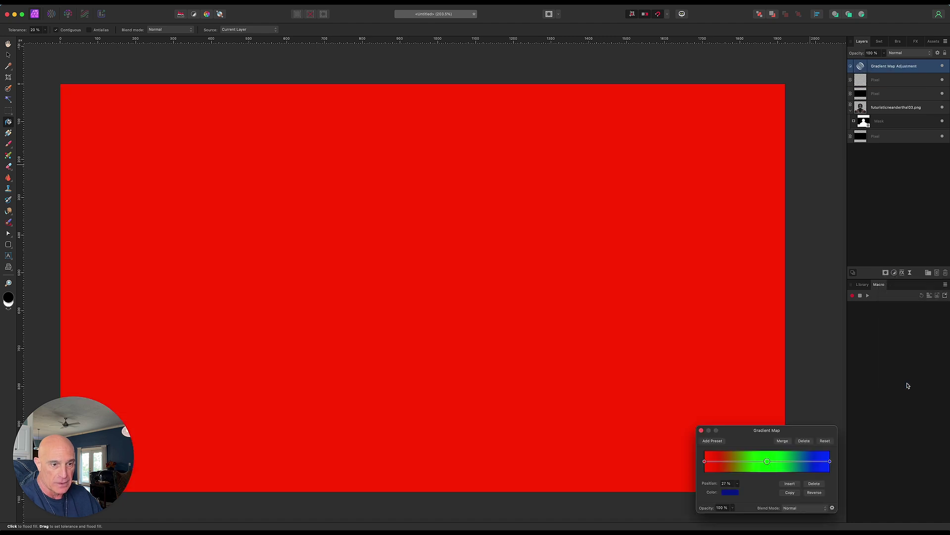
click(704, 462)
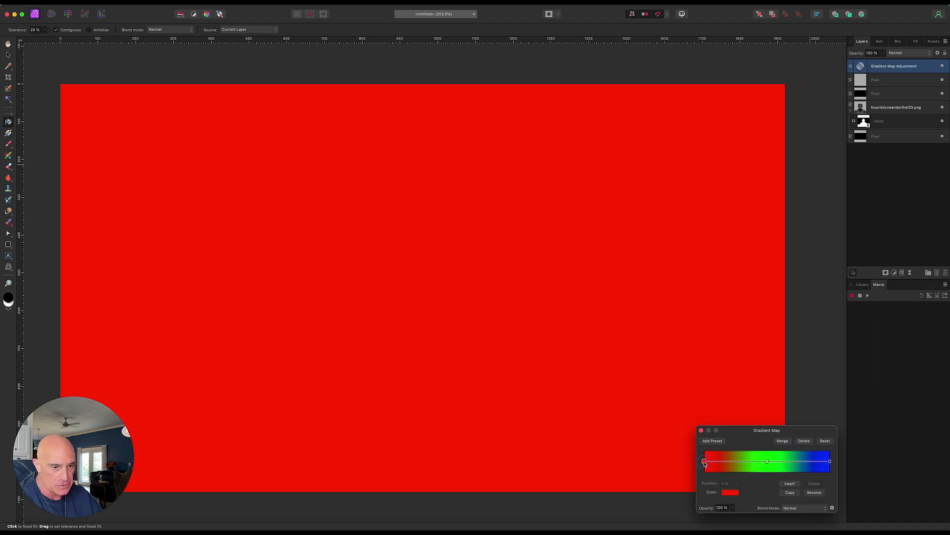
click(725, 493)
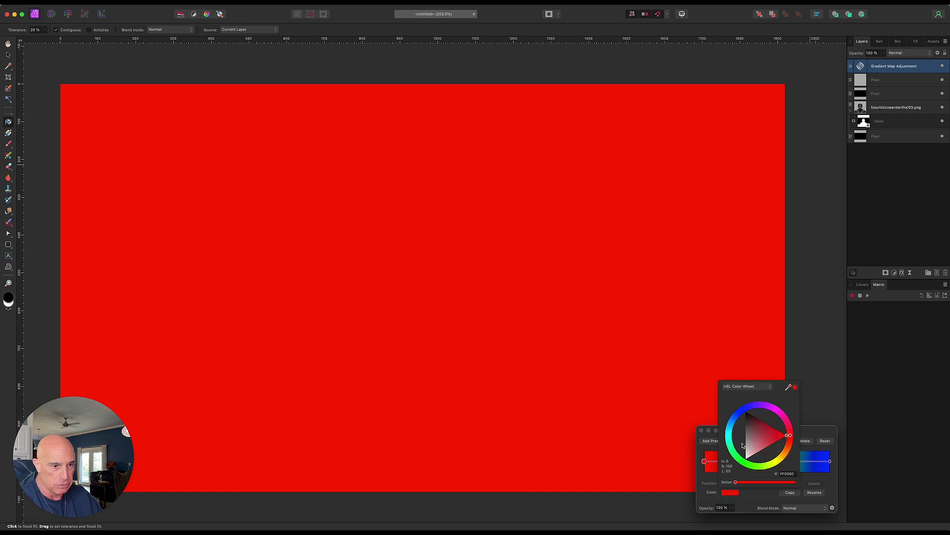
click(745, 412)
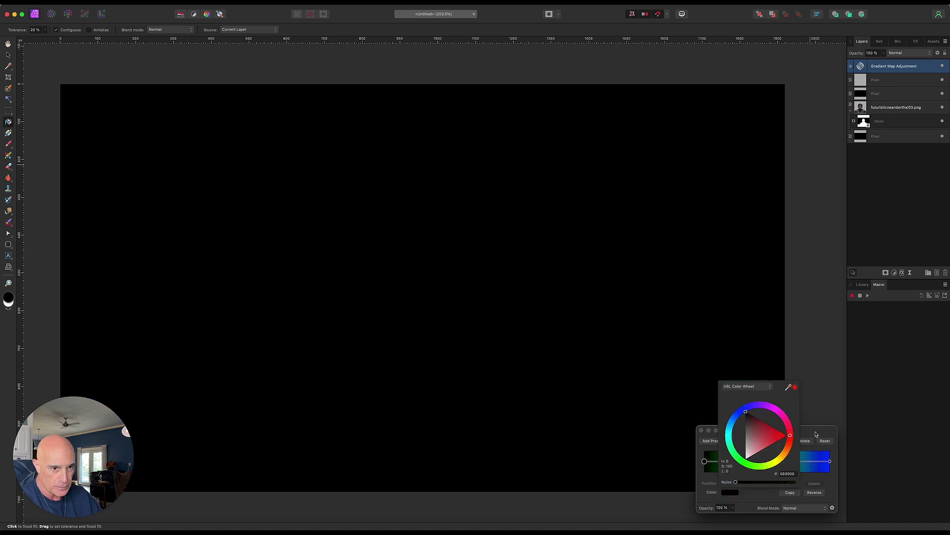
Move the middle gradient stop to 34% and make it a saturated dark blue.
drag(768, 461, 747, 461)
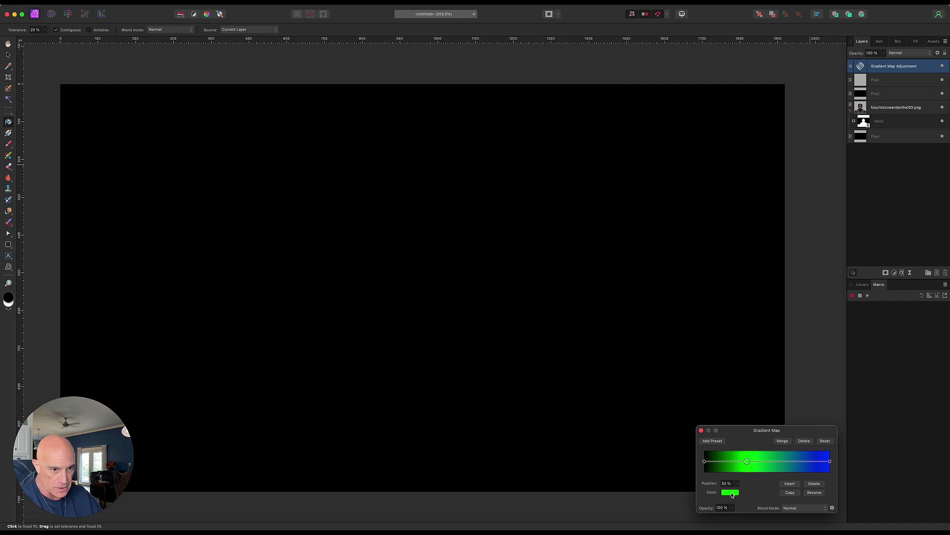
click(730, 492)
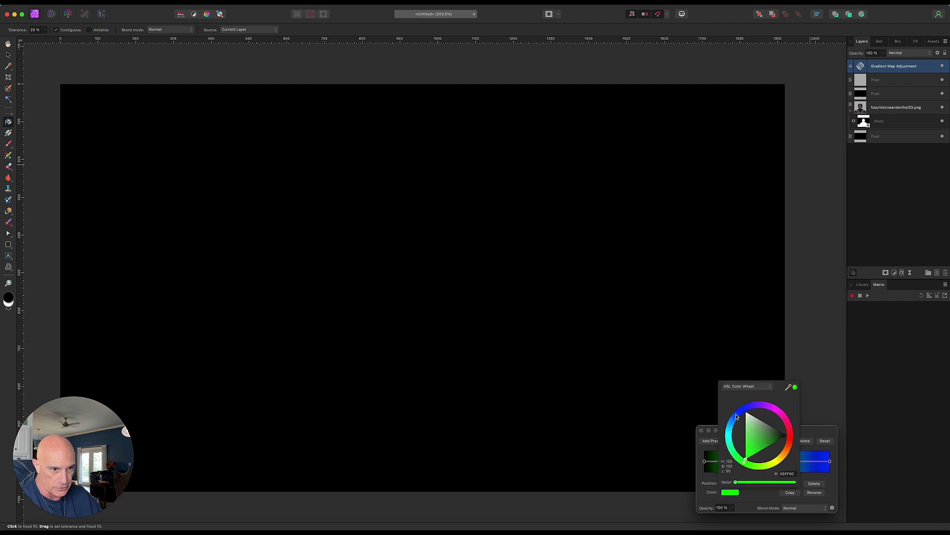
drag(737, 418, 744, 409)
click(748, 433)
click(748, 433)
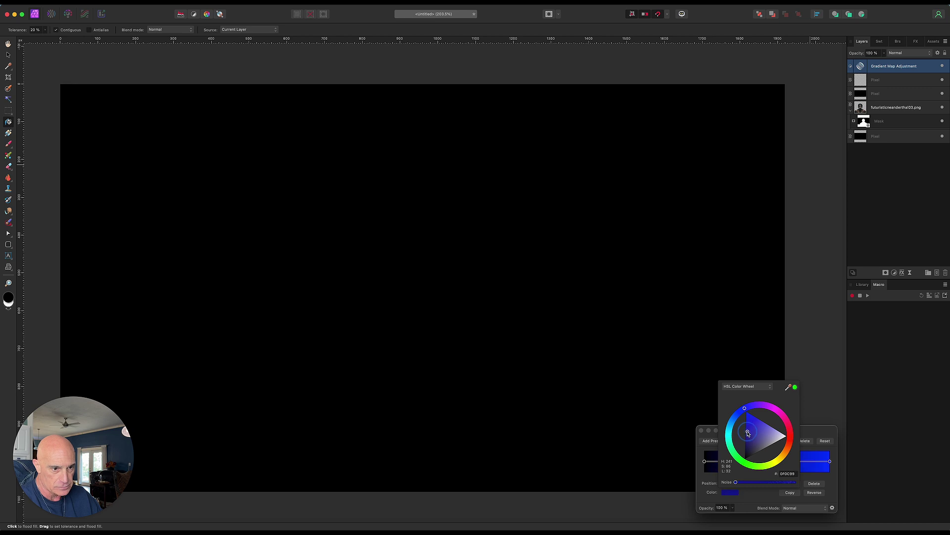
drag(748, 432, 748, 430)
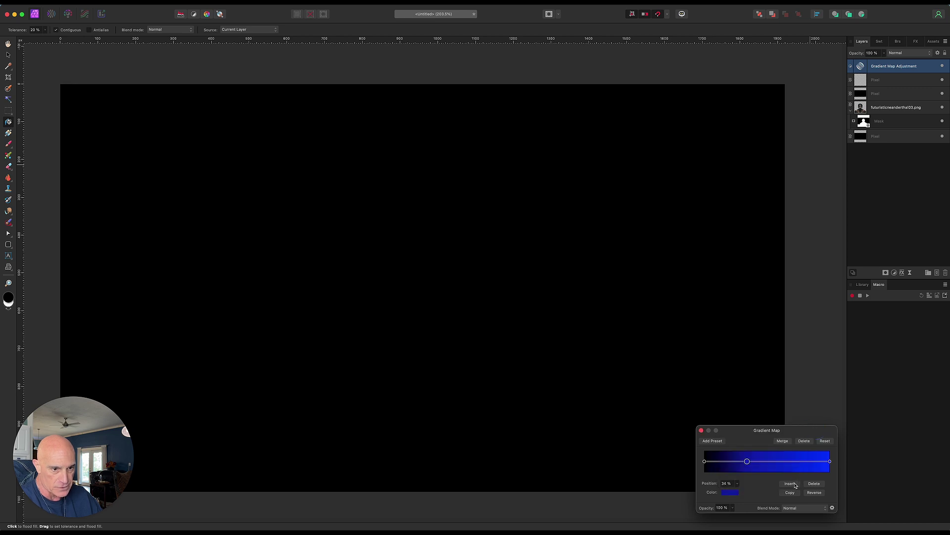
Add a new gradient stop coloured light blue 4D86F8.
click(794, 484)
click(734, 495)
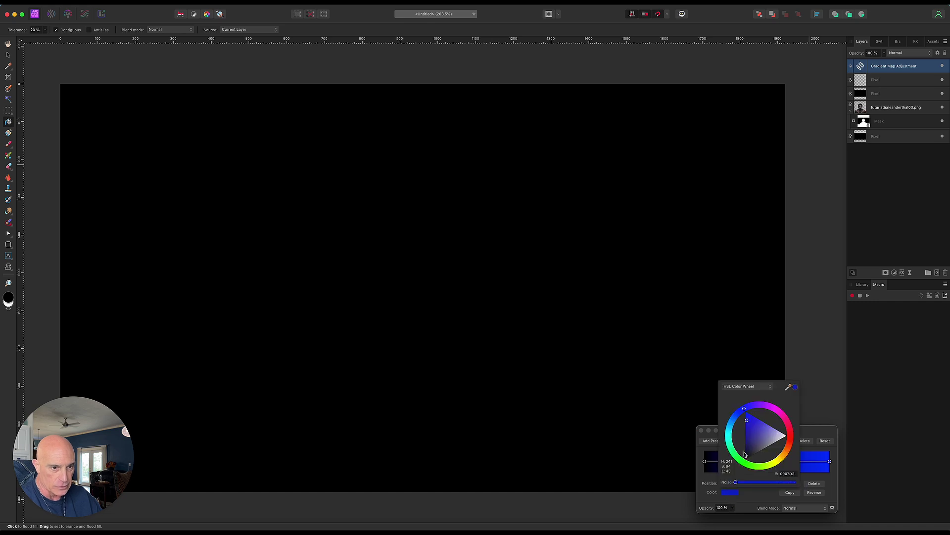
drag(741, 417, 753, 421)
click(753, 422)
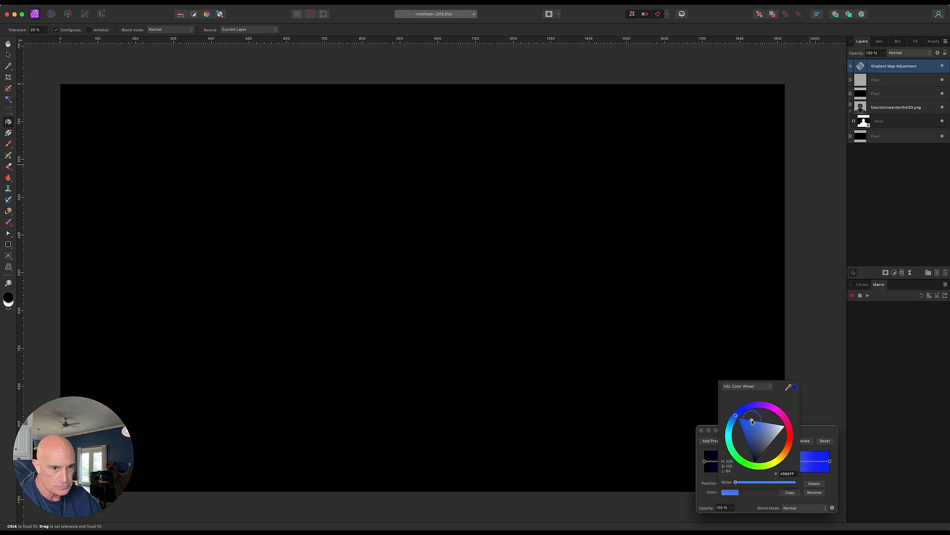
click(818, 436)
Set the gradient's right end to white and move the dark blue stop to 27%.
click(830, 461)
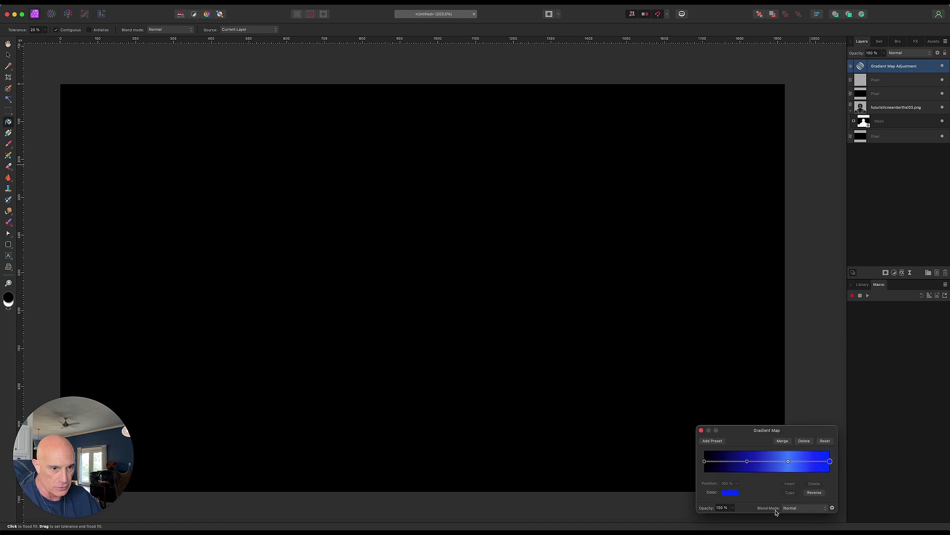
click(731, 493)
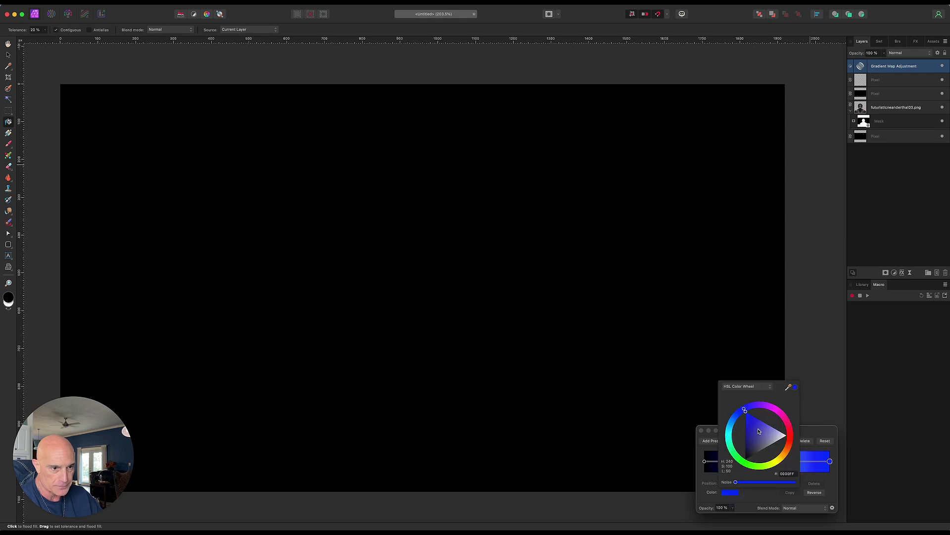
click(785, 436)
click(830, 433)
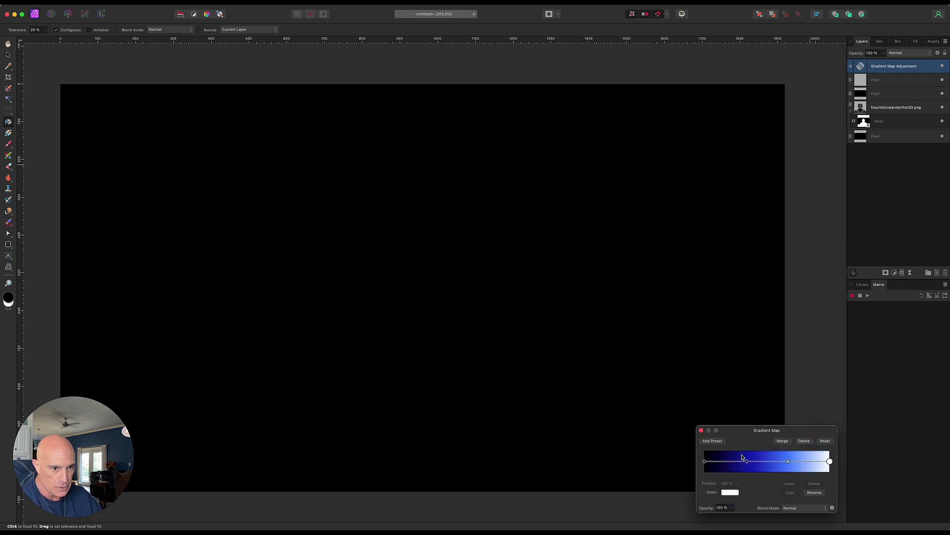
drag(747, 461, 801, 462)
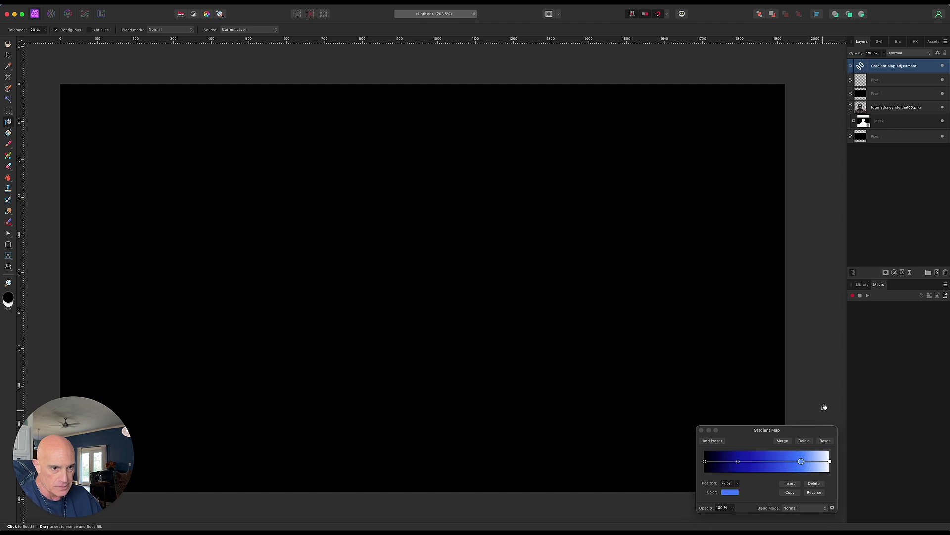
click(701, 430)
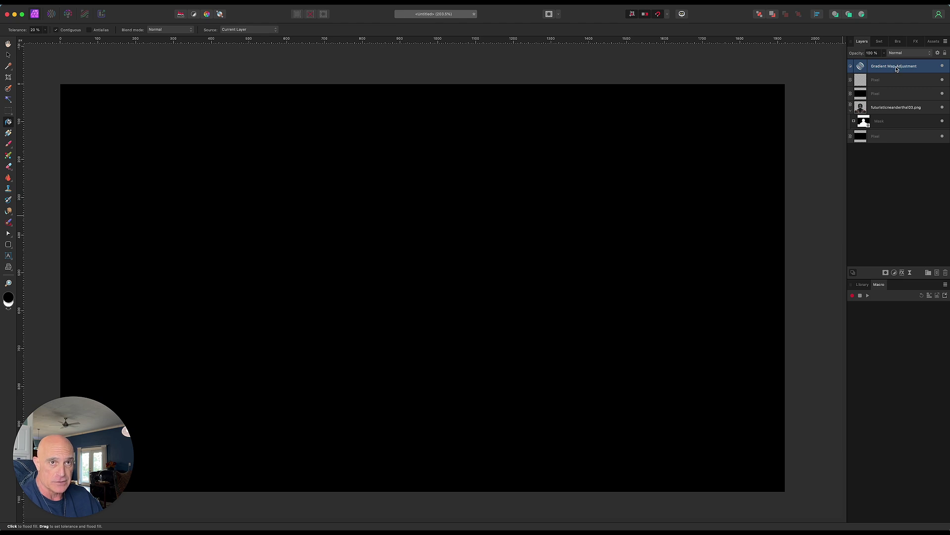
Group the Gradient Map and two pixel layers, set the group to Screen and name it Glowline.
shift+click(895, 98)
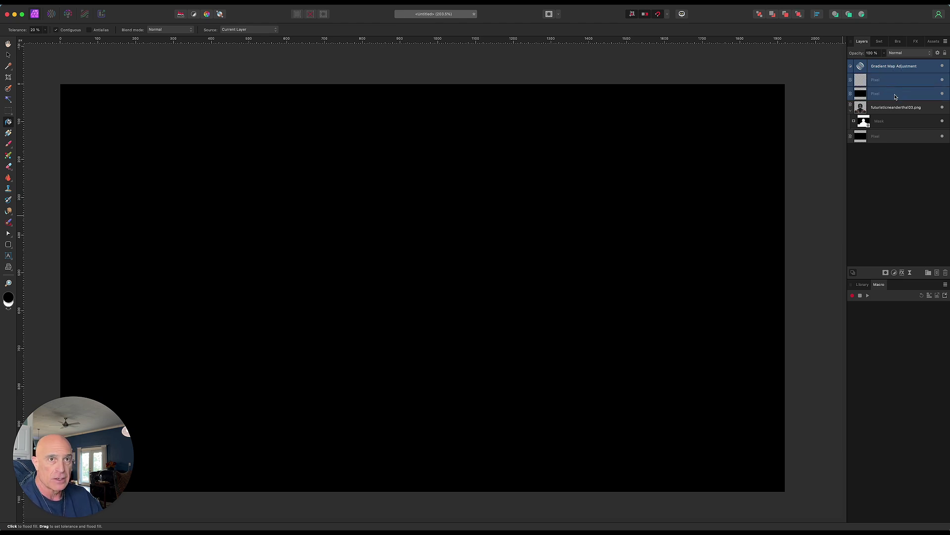
right_click(896, 98)
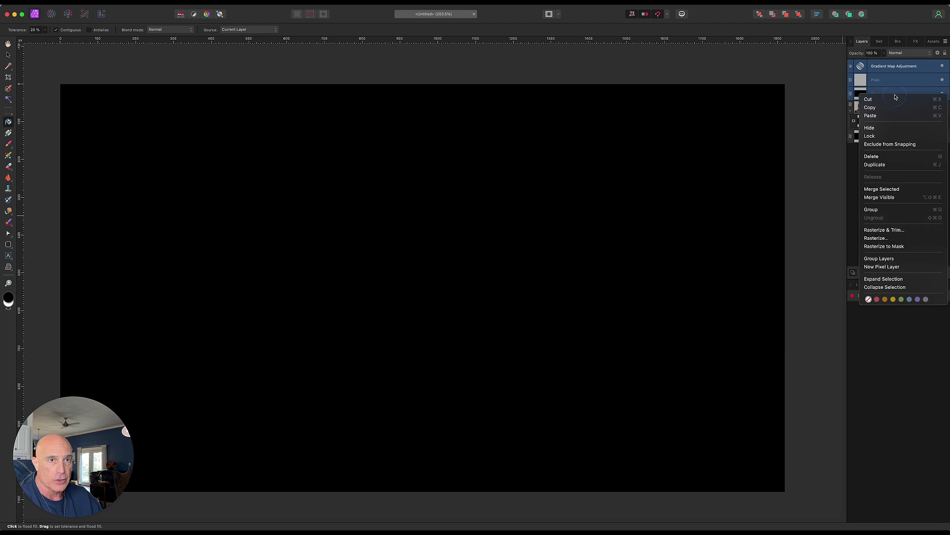
click(885, 210)
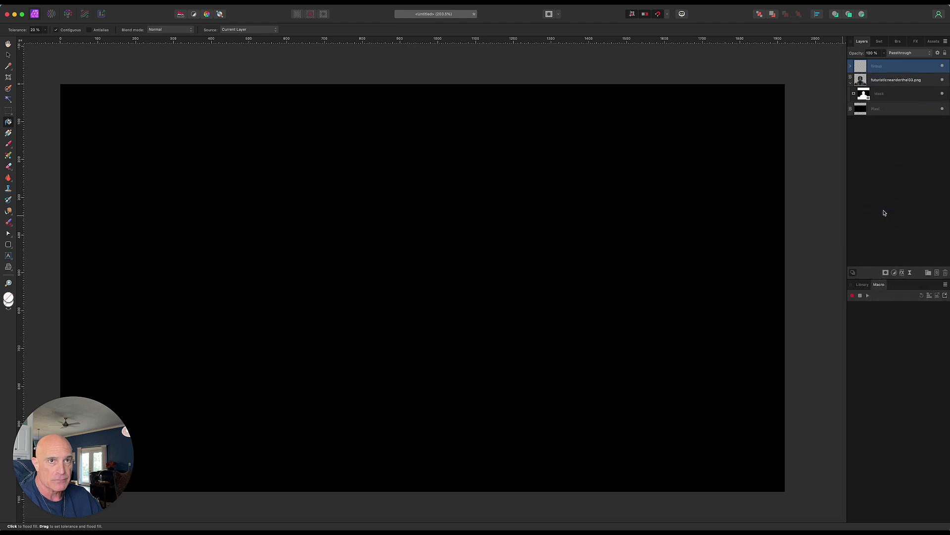
click(909, 52)
click(914, 124)
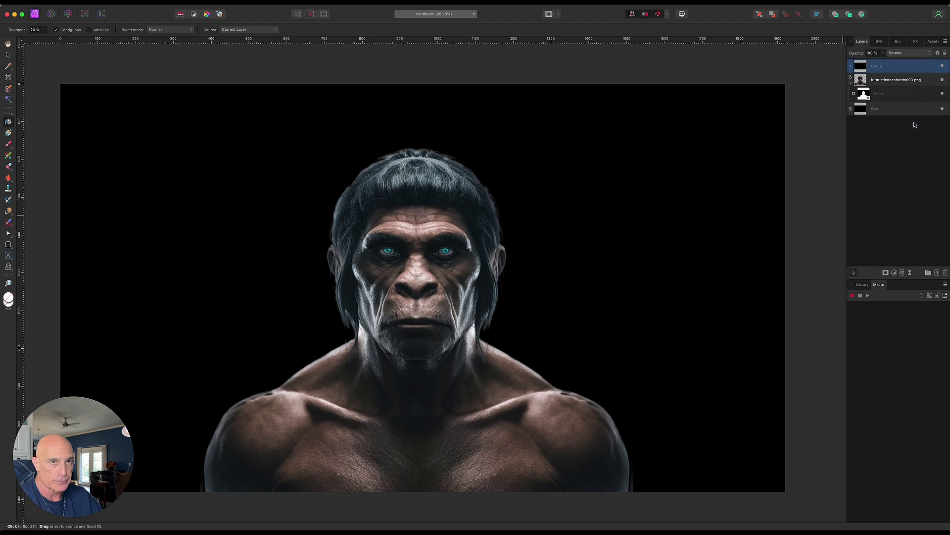
double_click(875, 68)
text(Glowline)
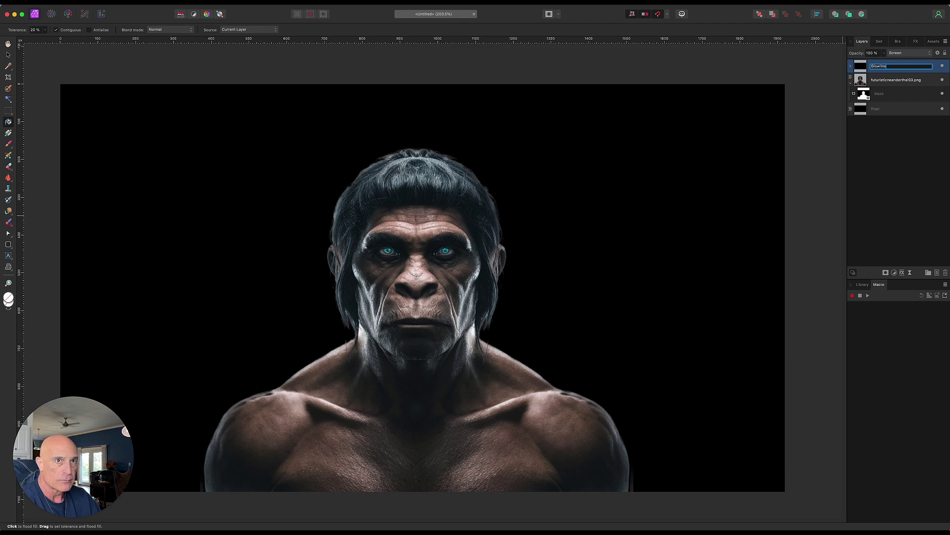
key(Return)
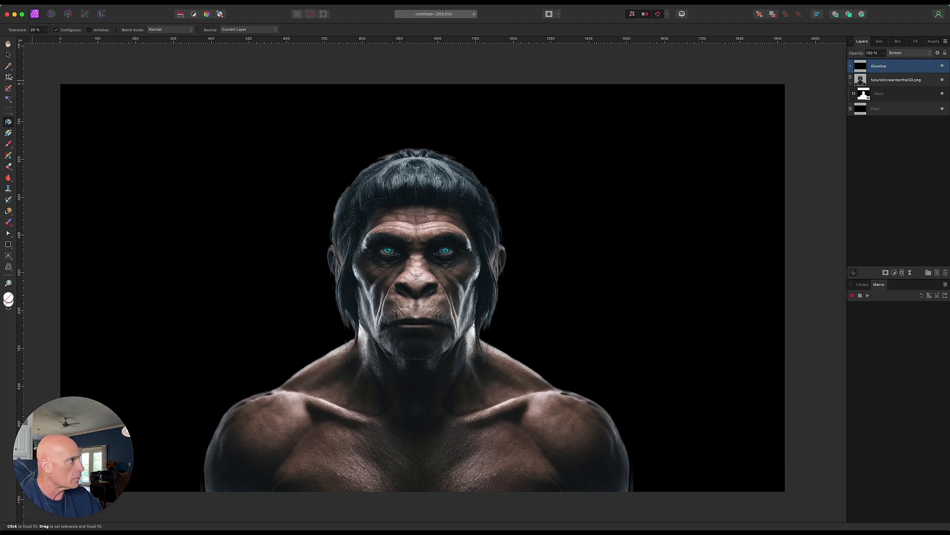
click(8, 55)
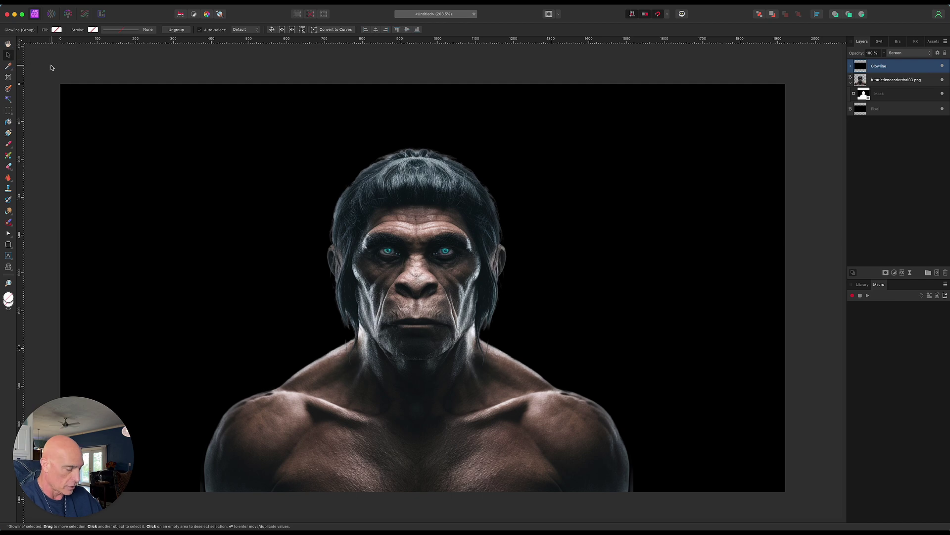
Take a white Paint Brush and target the pixel layer inside the Glowline group.
click(910, 167)
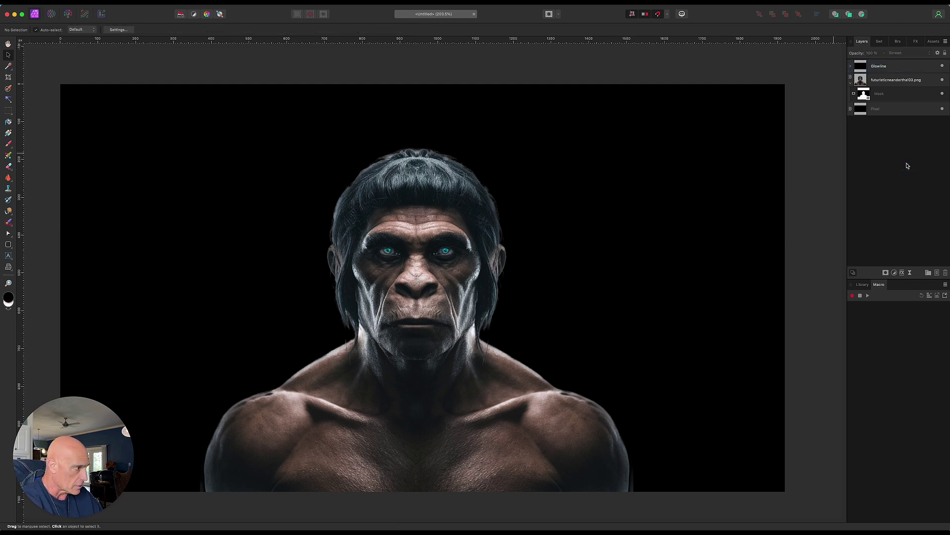
click(9, 145)
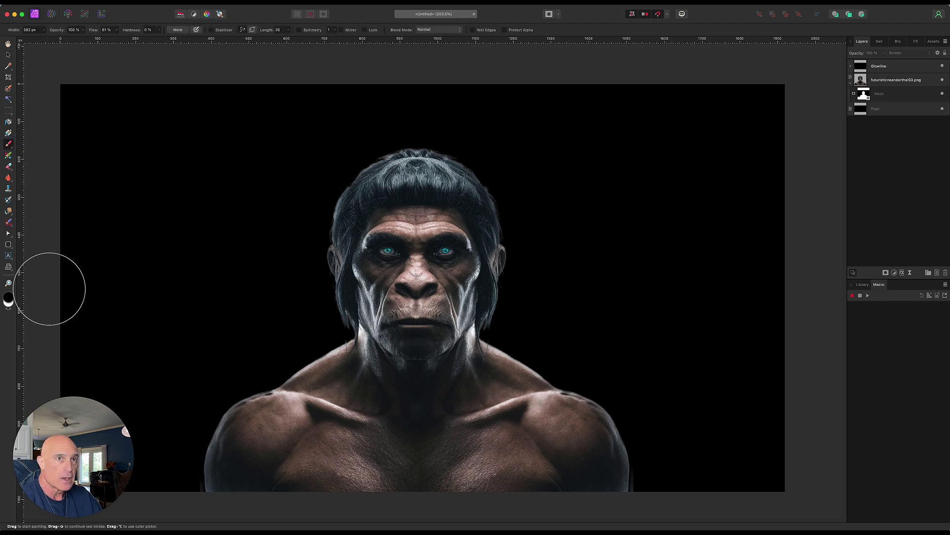
click(9, 306)
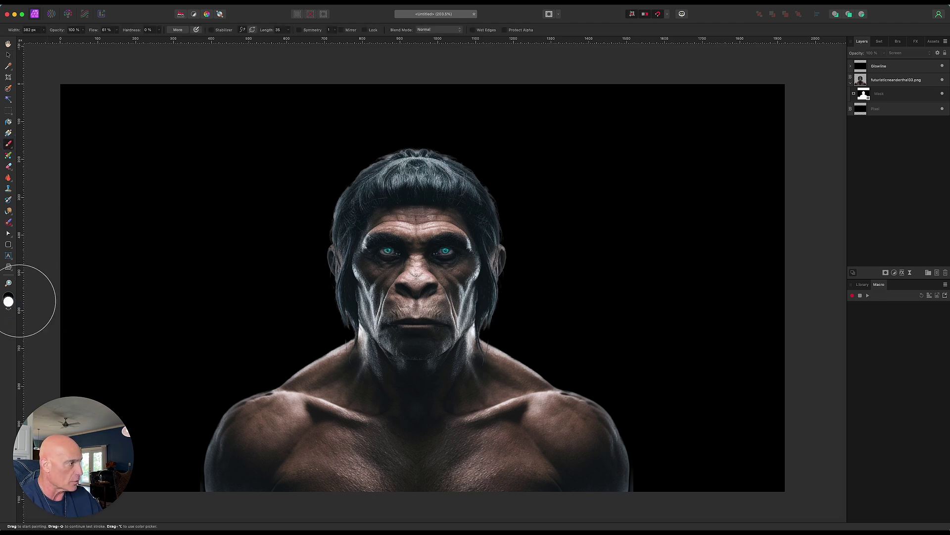
click(851, 68)
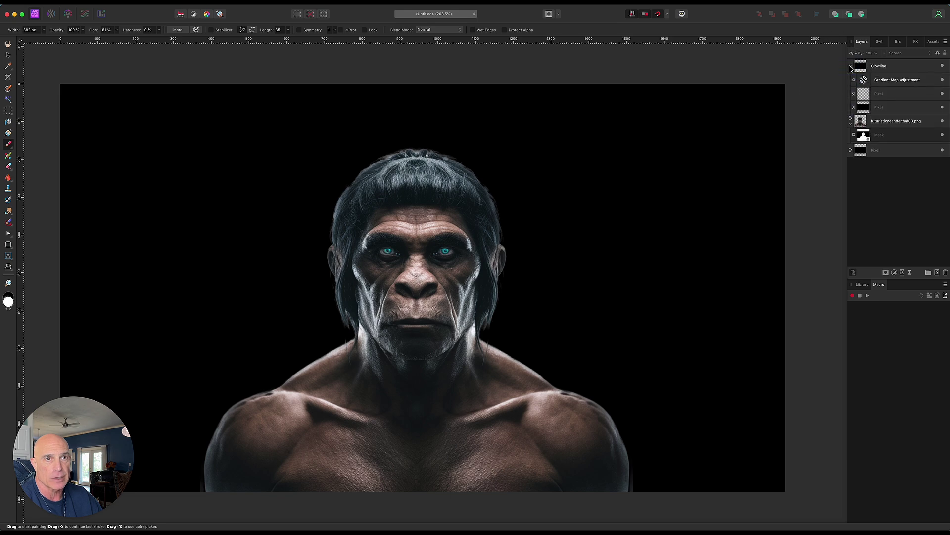
click(888, 96)
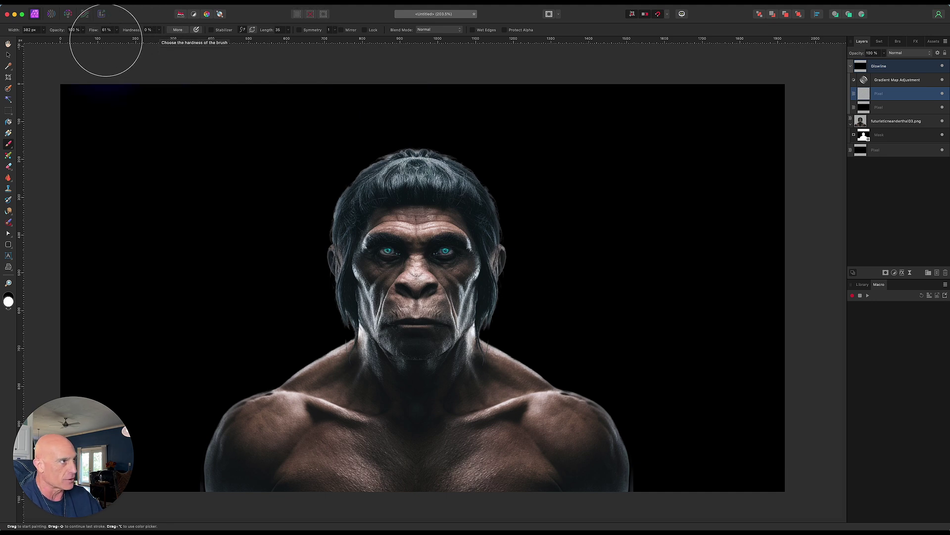
With a ~75 px brush, paint blue glow along the shoulders, neck and hair outline.
click(273, 123)
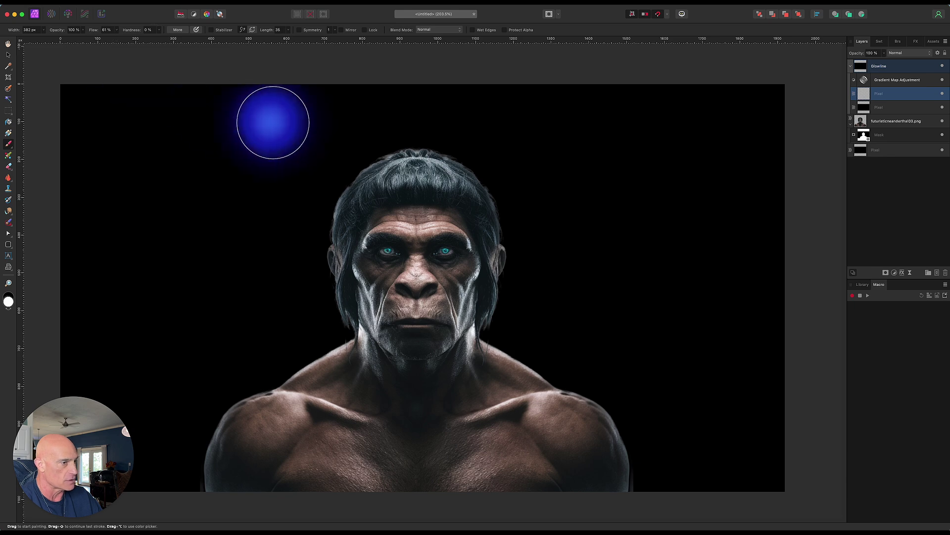
key(bracketleft)
key(bracketleft)
key(bracketleft)
key(bracketleft)
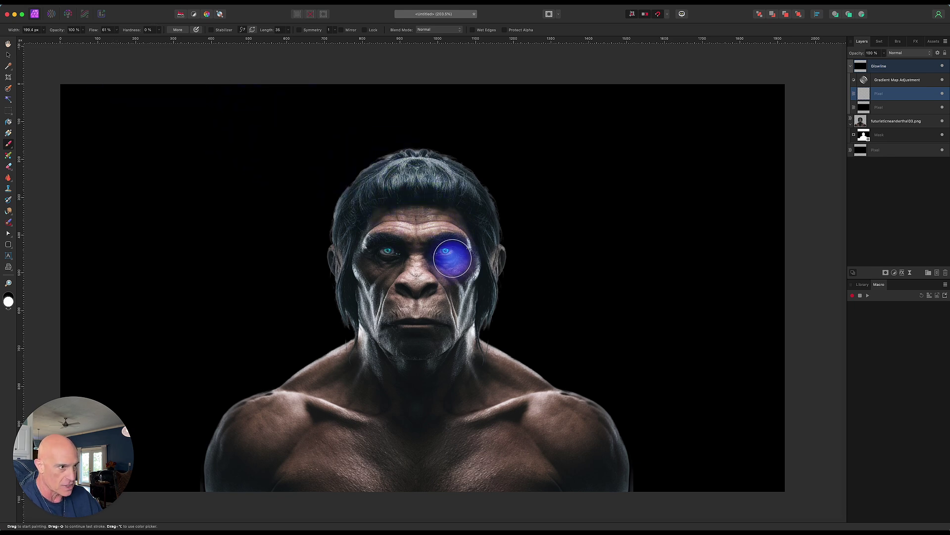
key(bracketleft)
key(bracketleft)
key(bracketleft)
key(bracketleft)
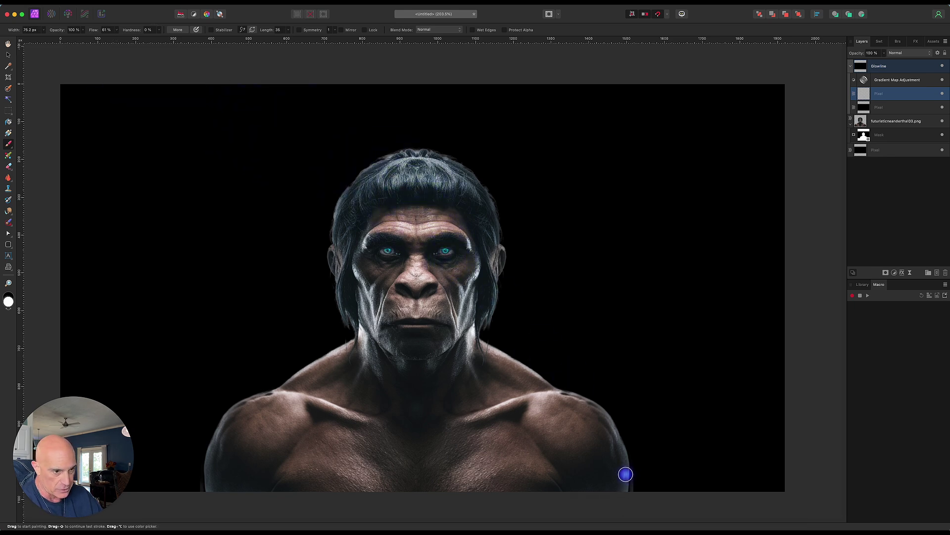
key(bracketleft)
key(bracketleft)
scroll(626, 475, down, 1)
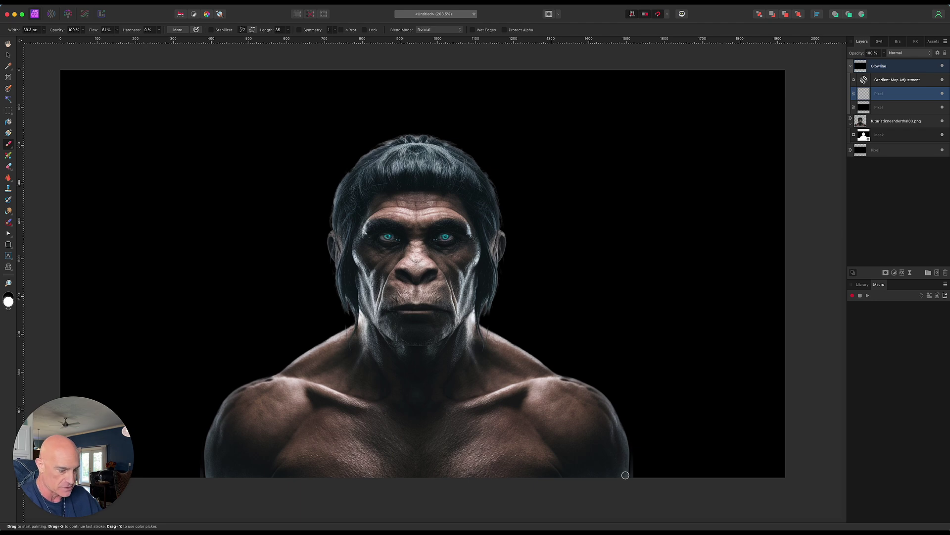
mouse_move(625, 476)
mouse_down()
mouse_move(615, 411)
mouse_move(570, 378)
mouse_up()
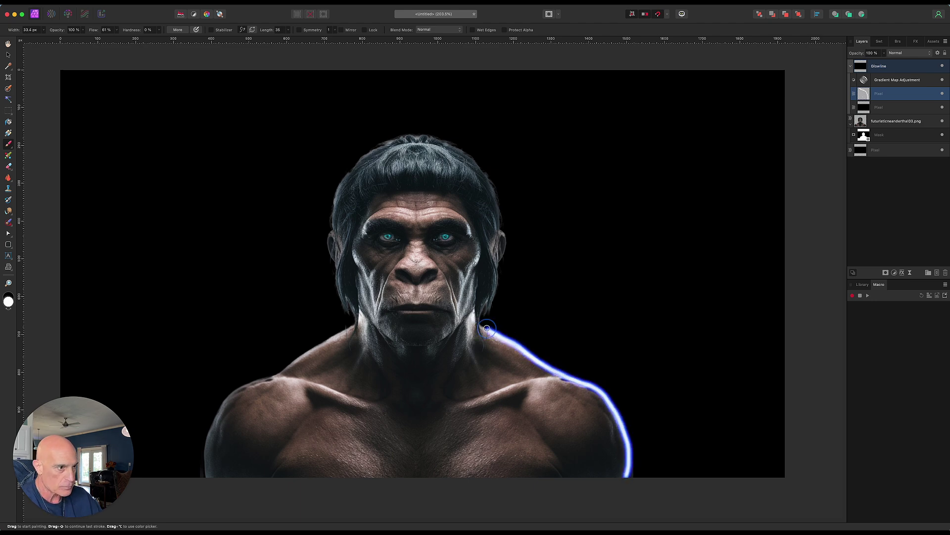
mouse_move(487, 328)
mouse_down()
mouse_move(504, 261)
mouse_move(472, 159)
mouse_move(455, 147)
mouse_move(365, 153)
mouse_move(333, 230)
mouse_move(354, 324)
mouse_move(262, 381)
mouse_move(195, 471)
mouse_move(202, 476)
mouse_up()
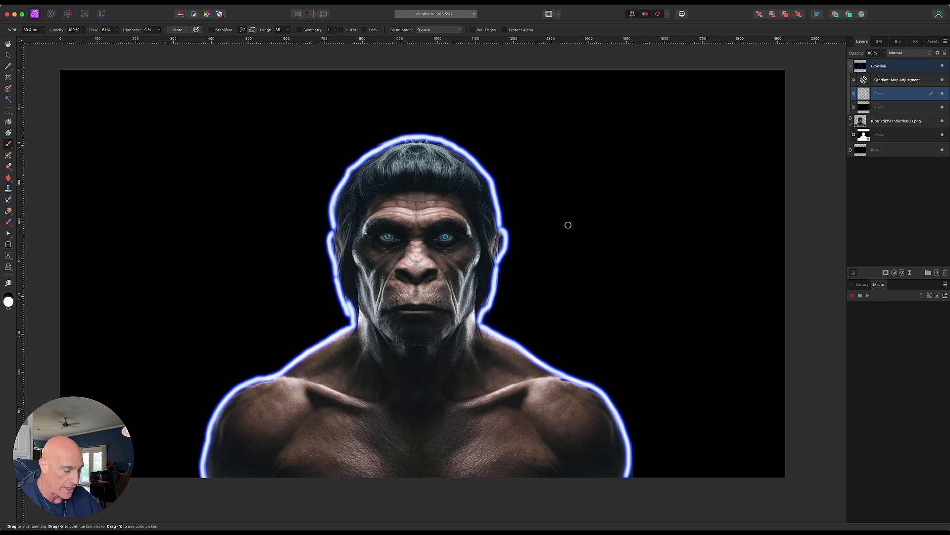
key(bracketleft)
key(bracketleft)
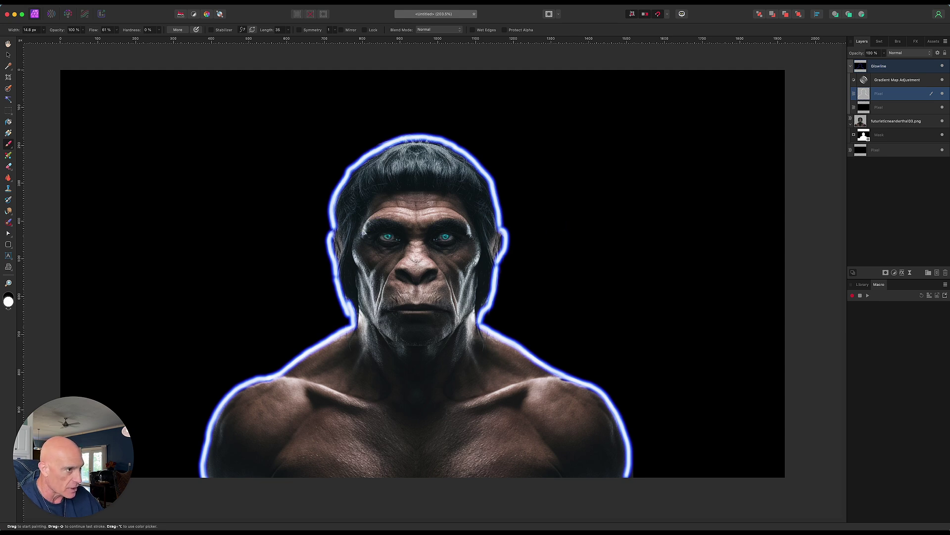
Paint short thin glow strokes along the left and right brows.
drag(364, 232, 367, 221)
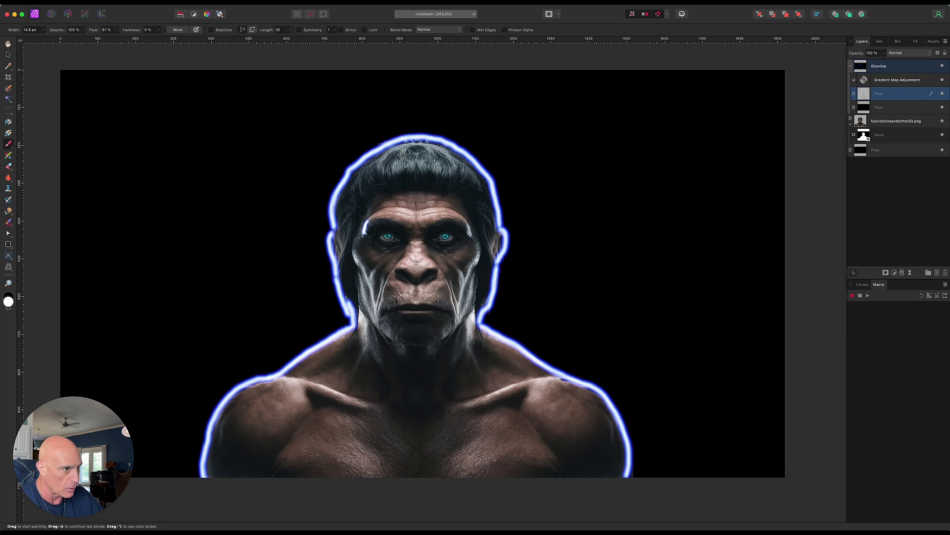
drag(470, 234, 466, 222)
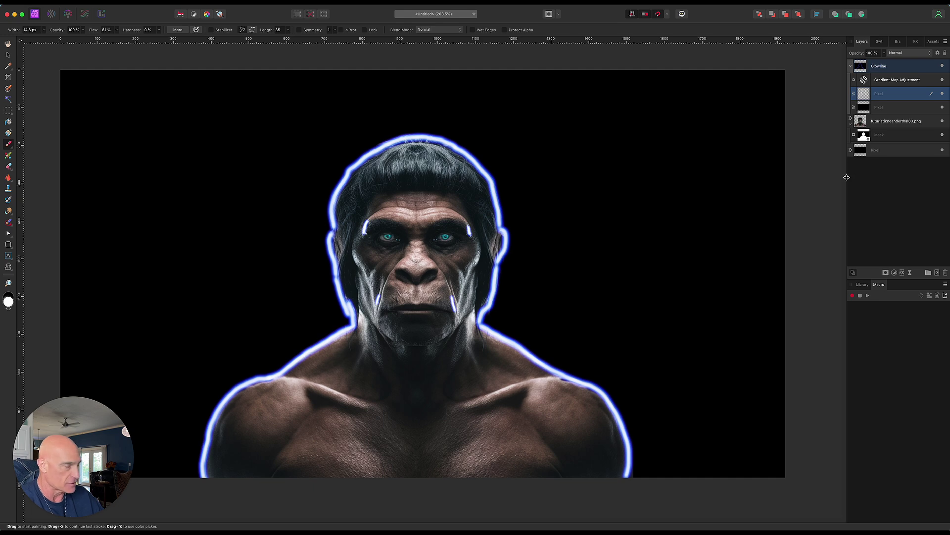
Duplicate the Glowline group and move the copy below the neanderthal photo layer.
click(852, 66)
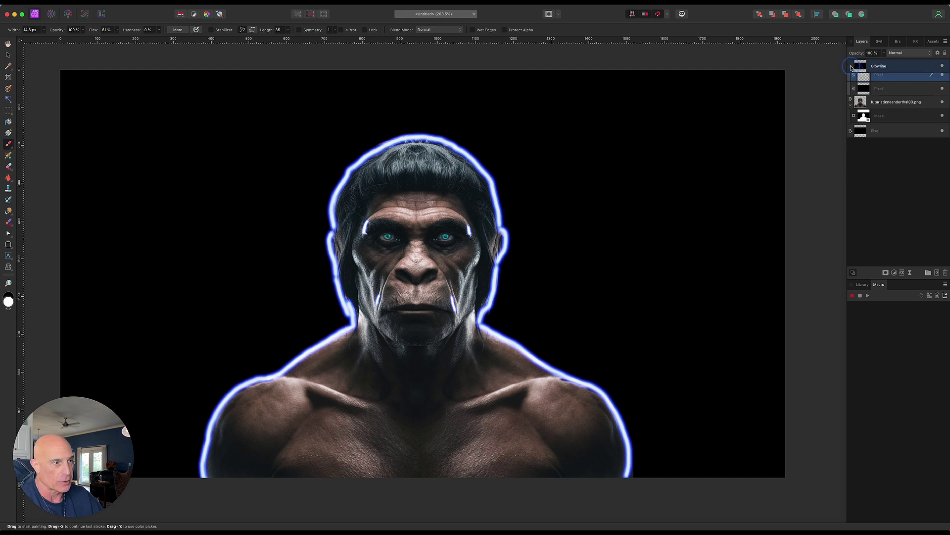
click(873, 68)
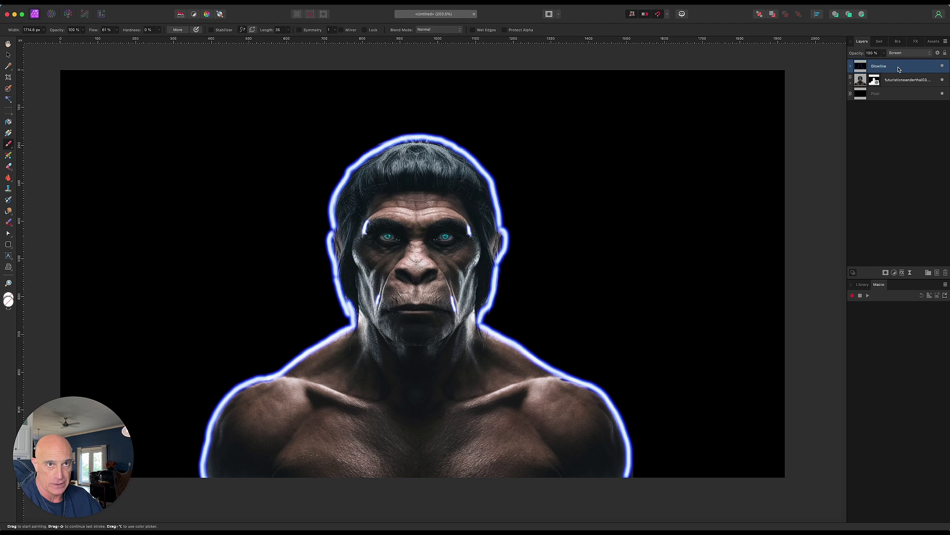
key(super+j)
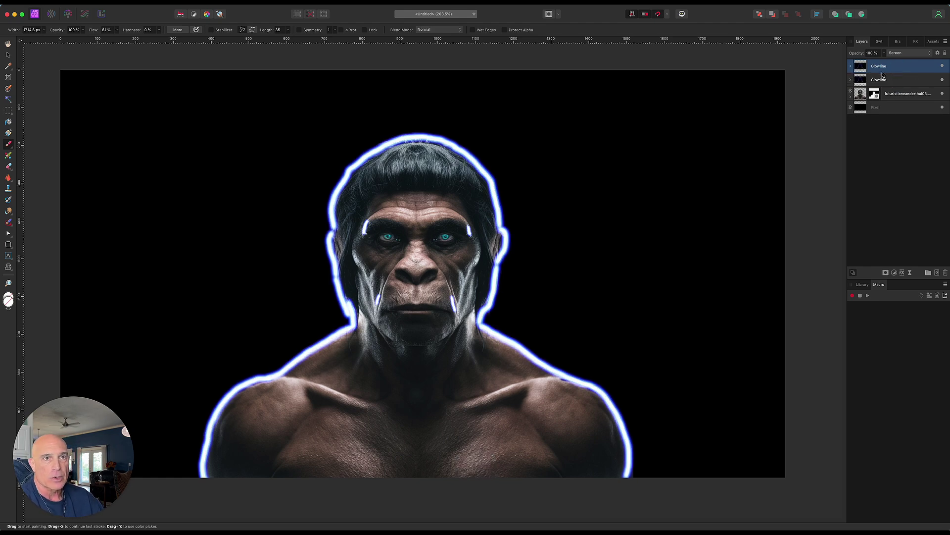
drag(895, 68, 900, 100)
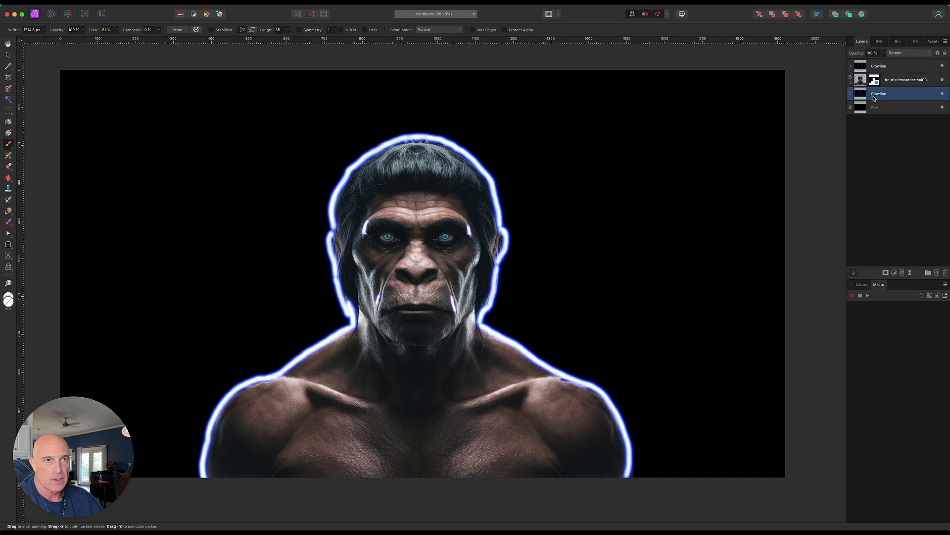
Rename the copied group BGLOW, expand it and select its first Pixel layer.
double_click(880, 94)
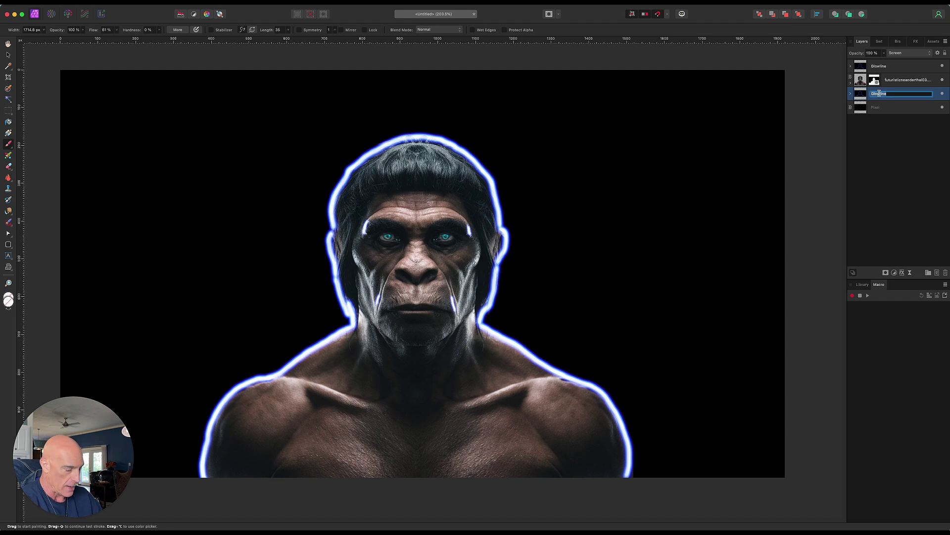
text(B)
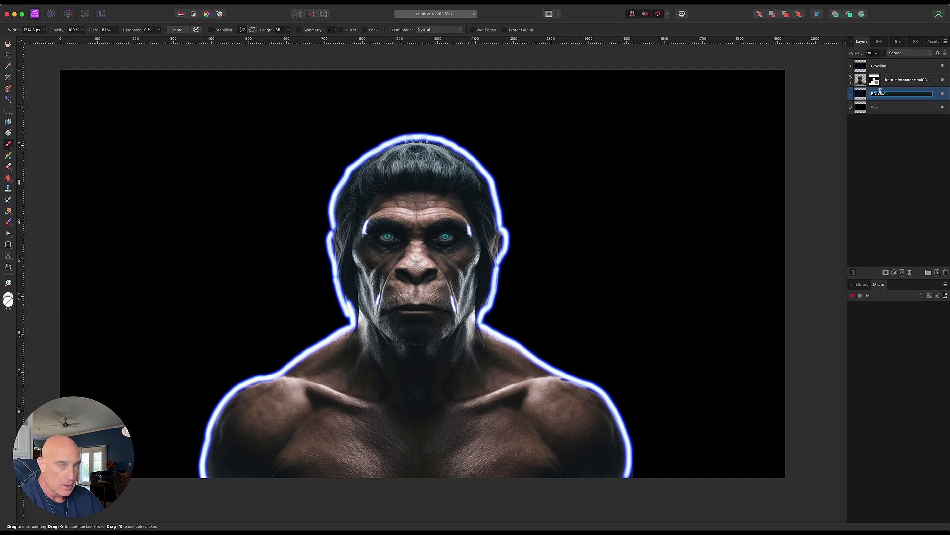
key(Return)
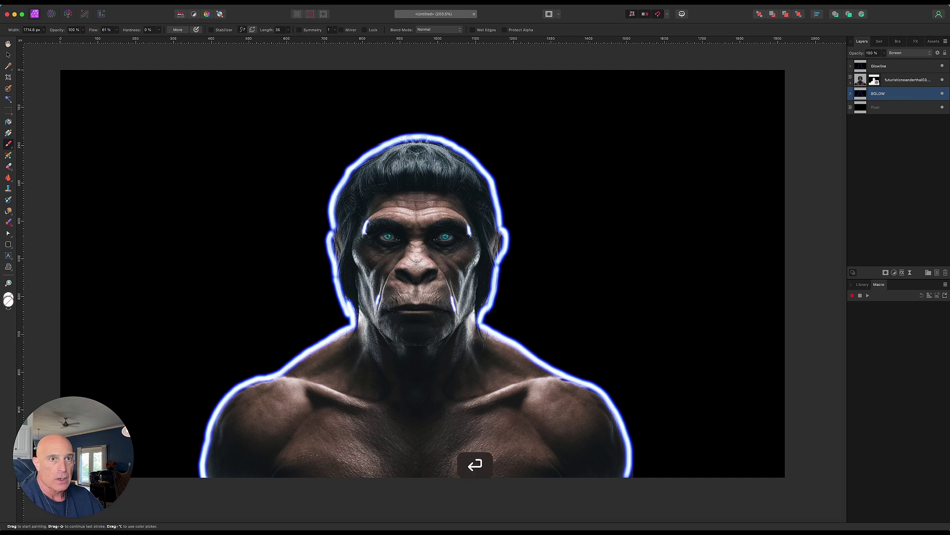
click(851, 94)
click(904, 124)
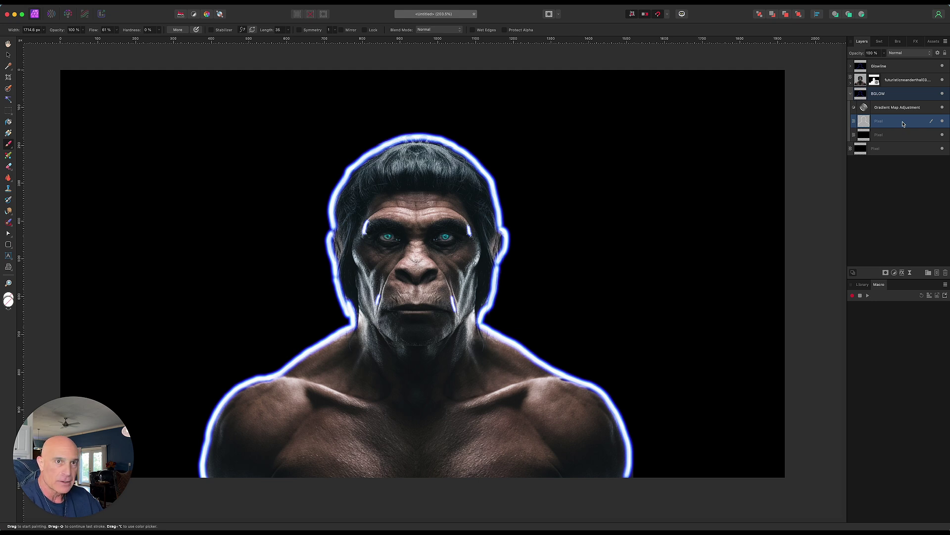
Replace the extra Pixel layer in BGLOW with a new empty one and set white as the paint colour.
key(Delete)
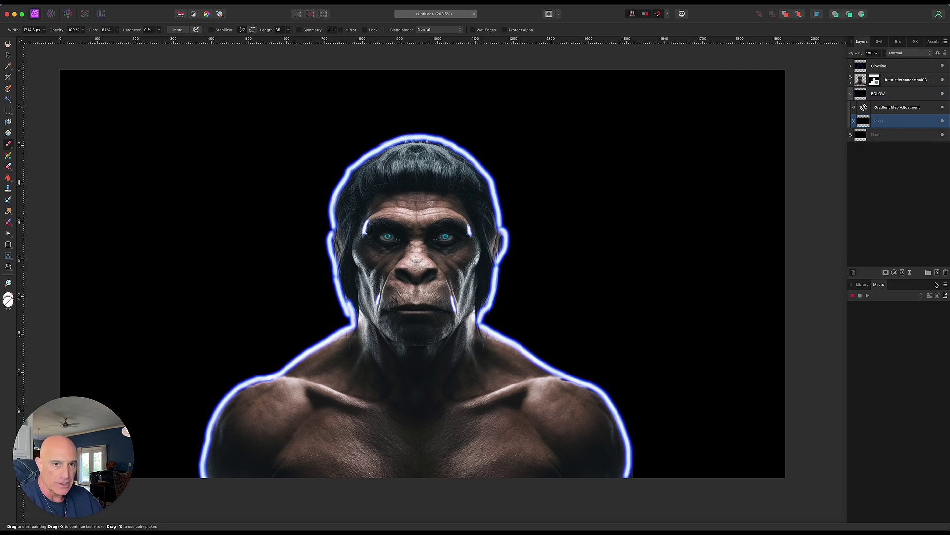
click(938, 273)
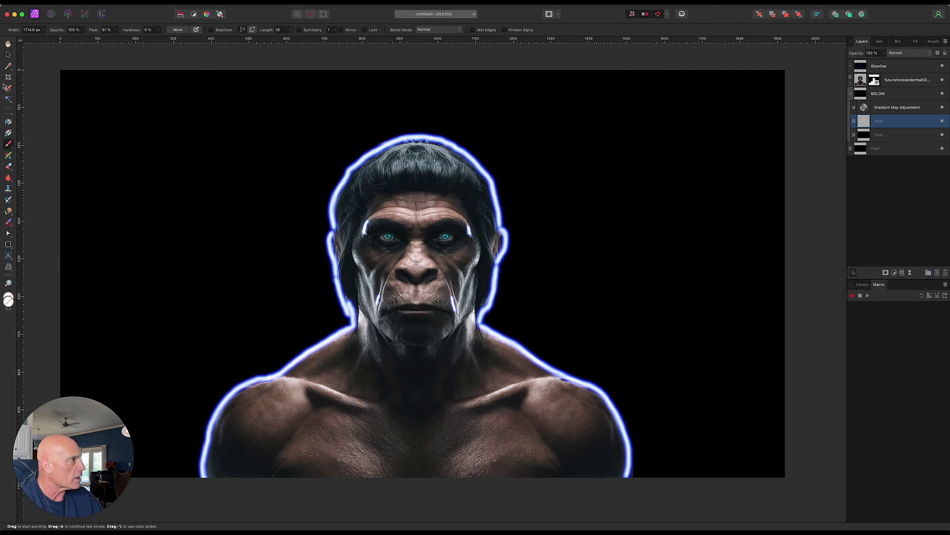
click(8, 54)
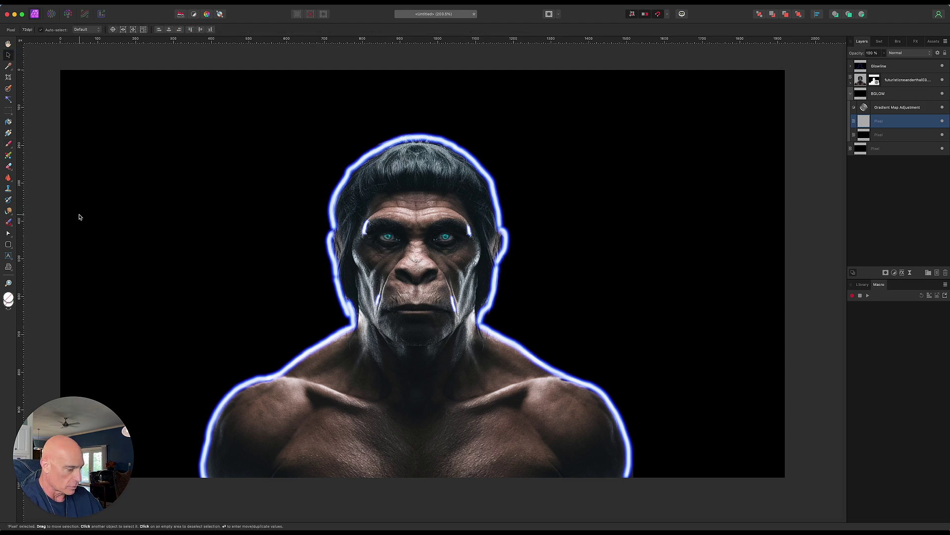
key(x)
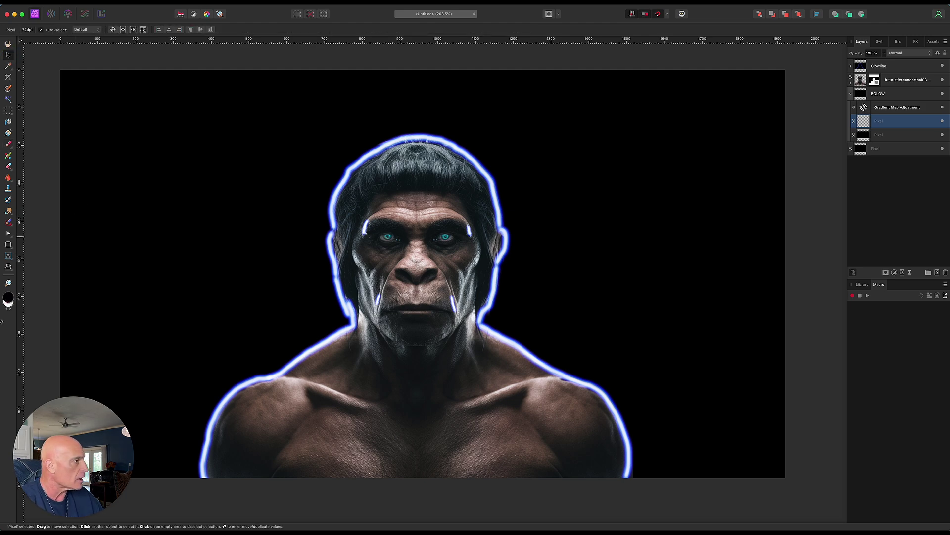
click(8, 143)
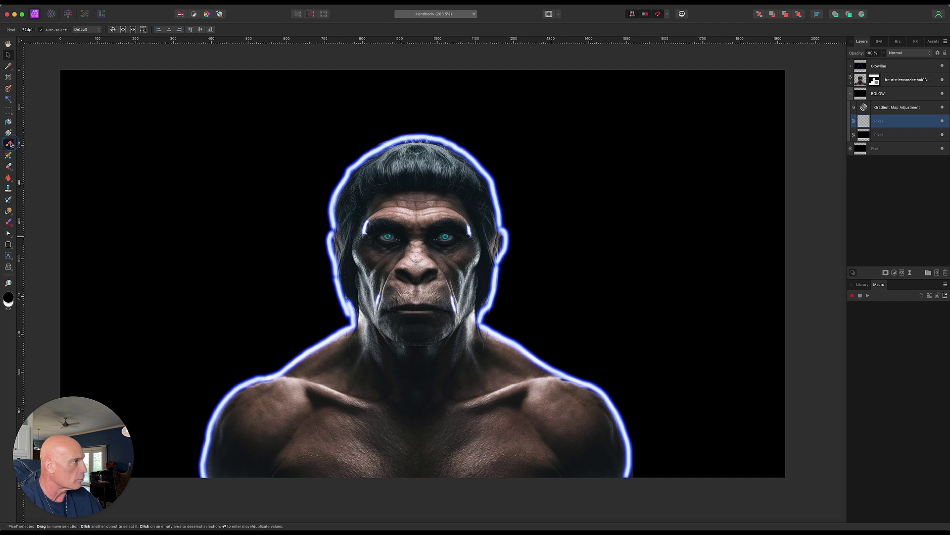
key(x)
Paint a broad soft glow stroke behind the head and shoulders, redoing a misplaced dab.
click(176, 287)
mouse_move(176, 287)
mouse_down()
mouse_move(349, 288)
mouse_move(439, 276)
mouse_move(424, 266)
mouse_up()
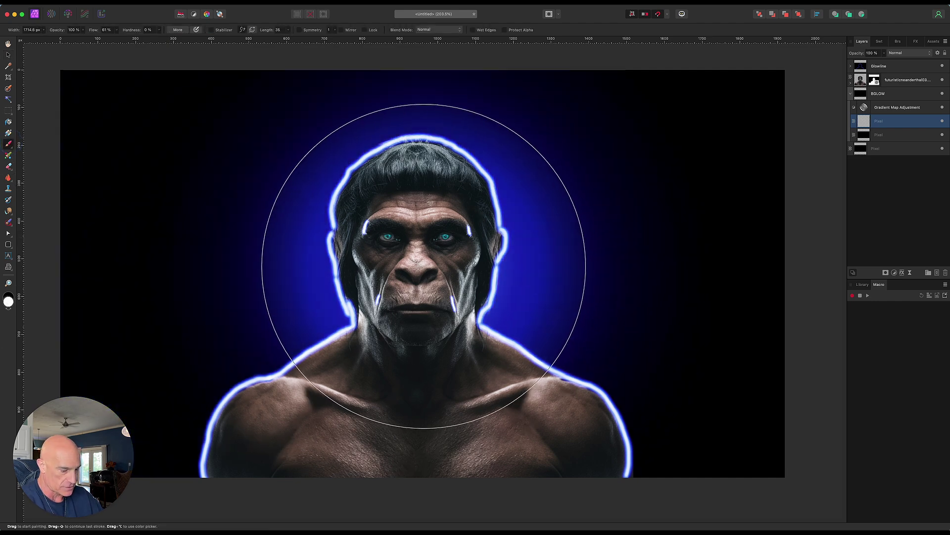
scroll(424, 266, down, 3)
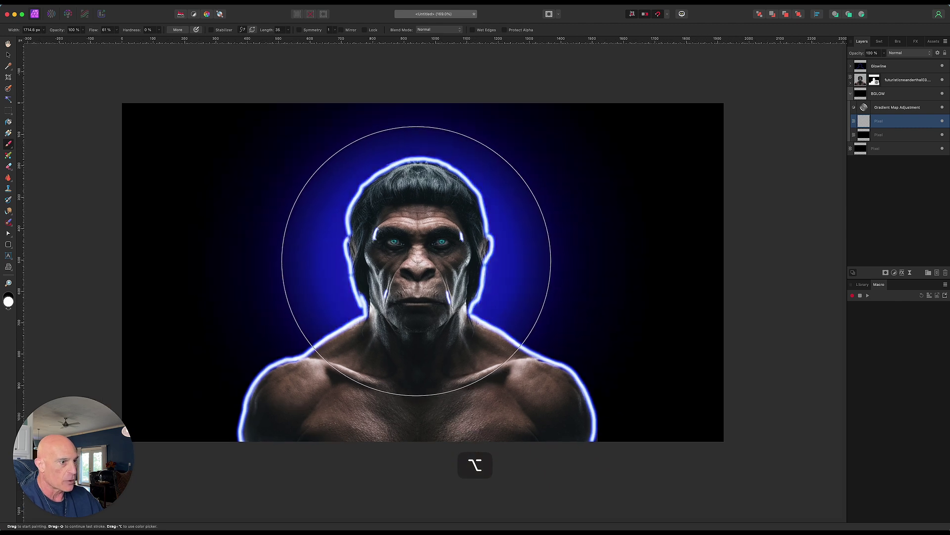
key(super+z)
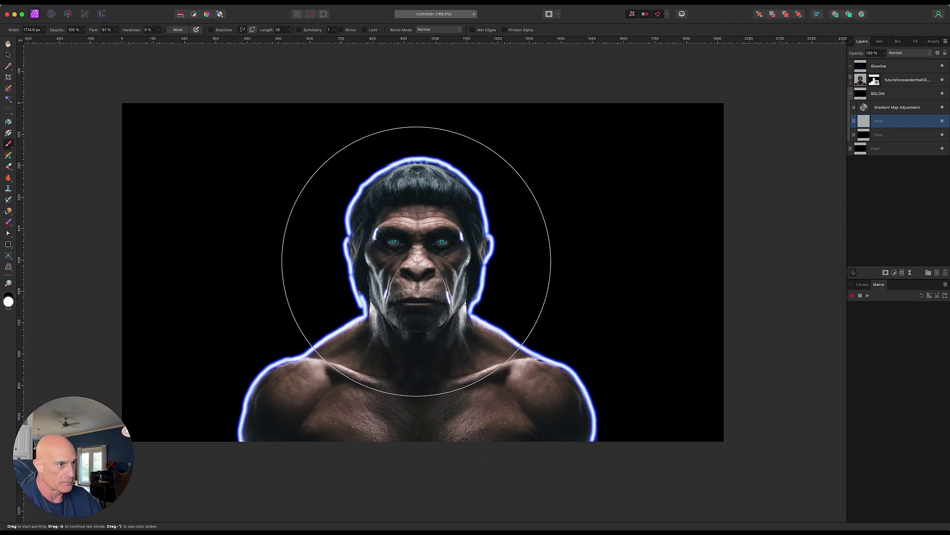
mouse_move(417, 269)
mouse_down()
mouse_move(456, 414)
mouse_move(356, 399)
mouse_move(495, 322)
mouse_up()
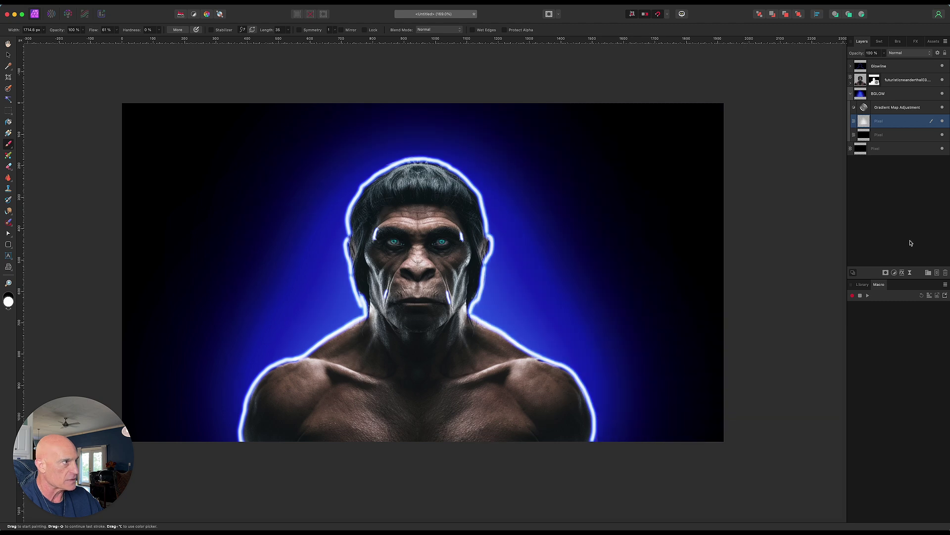
click(8, 54)
Collapse BGLOW and add a new Color Dodge Pixel layer above the Glowline group.
click(851, 95)
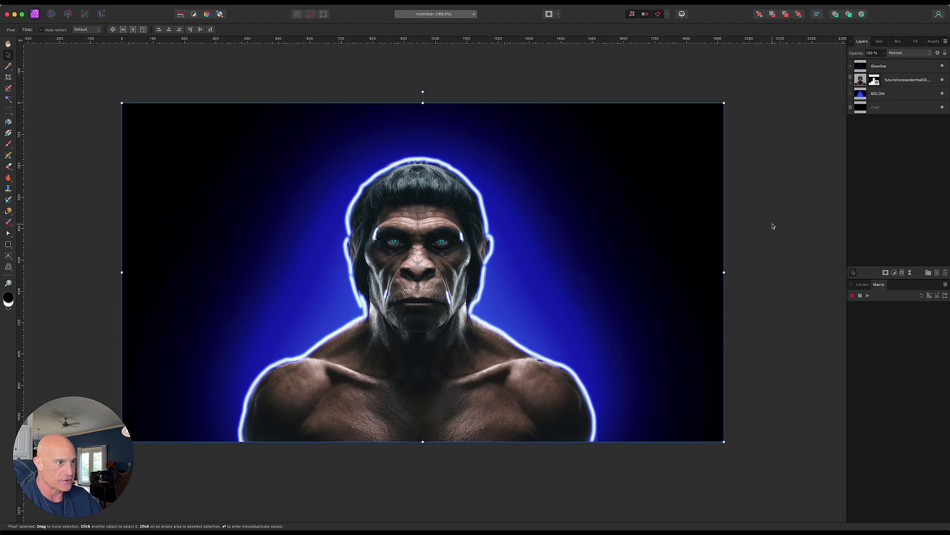
click(912, 68)
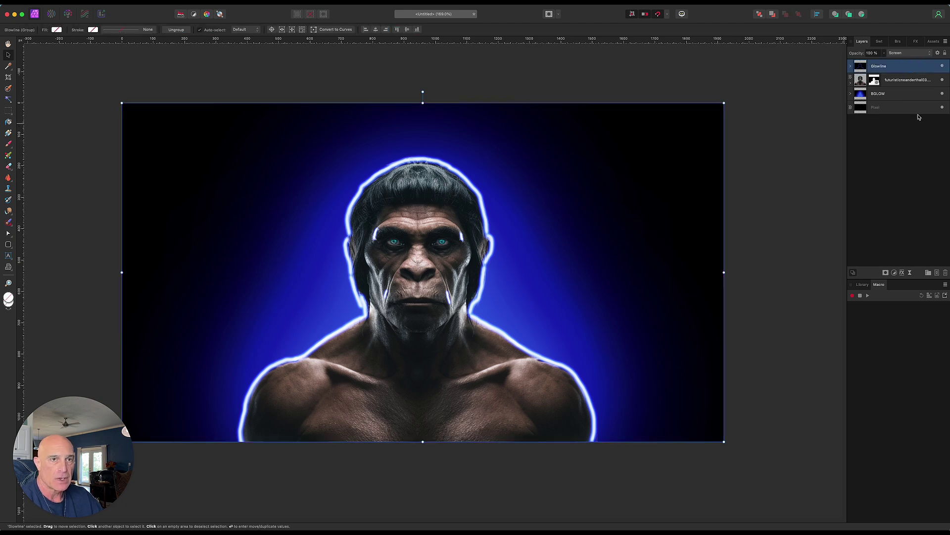
click(938, 273)
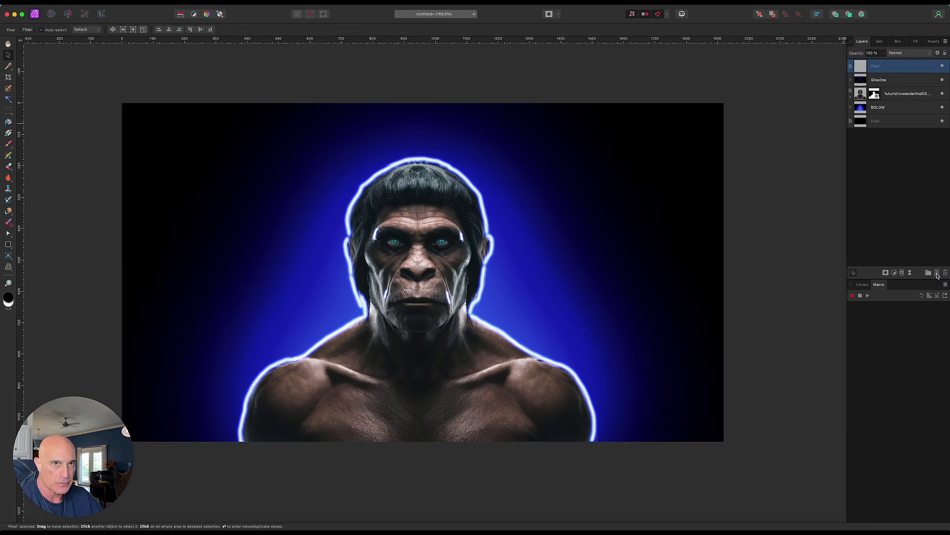
click(908, 54)
click(910, 120)
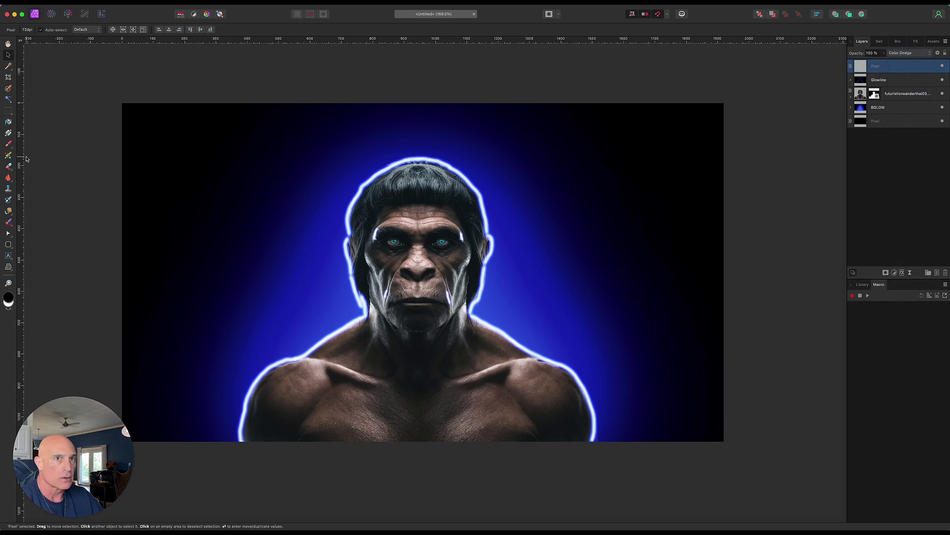
Sample the blue of the background glow as the brush colour with the Color Picker.
click(9, 145)
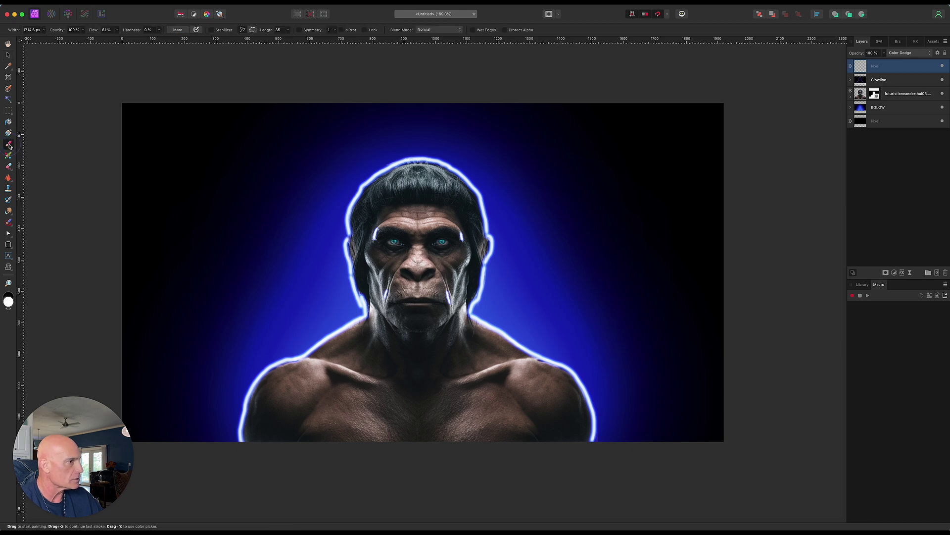
click(8, 67)
click(311, 240)
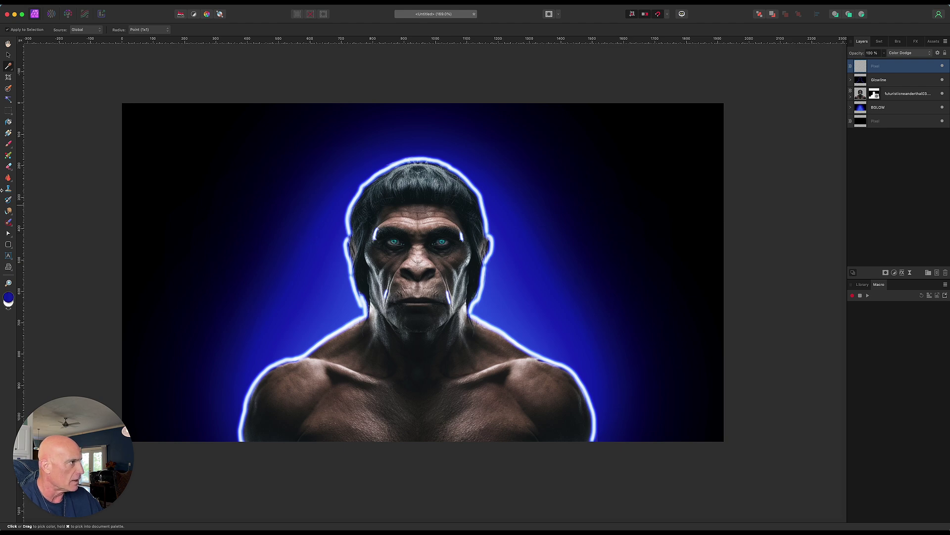
click(8, 145)
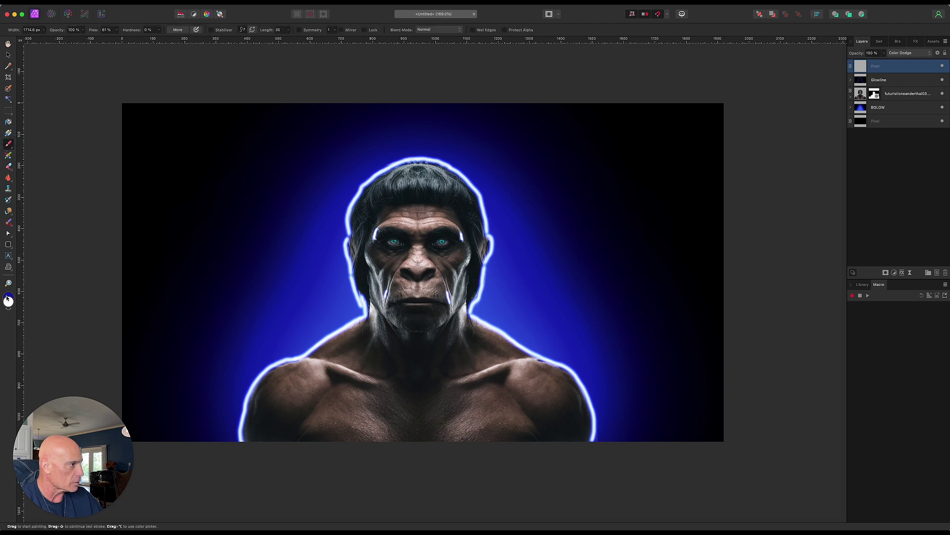
With blue and a smaller brush, paint highlights over hair, temple, neck, shoulders and chest; undo a stray background stroke.
click(8, 296)
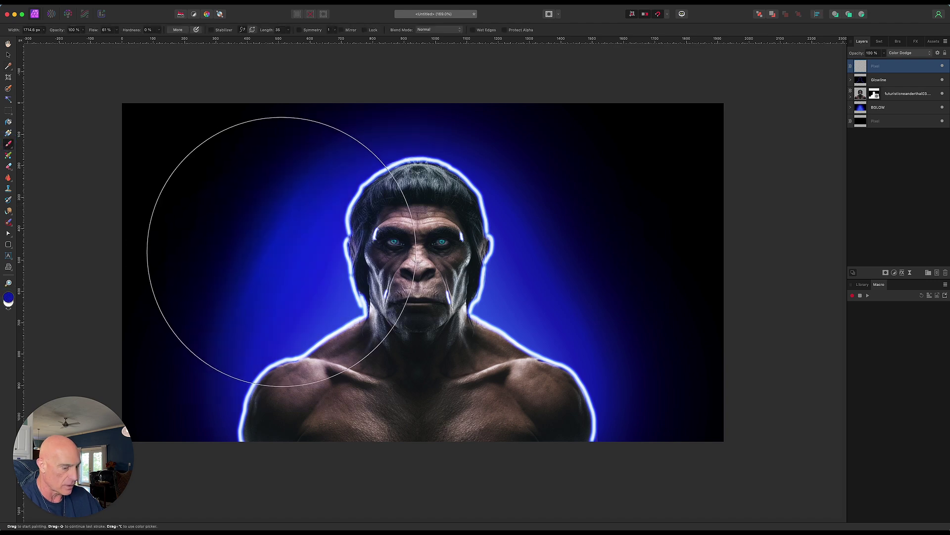
key(bracketleft)
key(bracketleft)
key(bracketleft)
key(bracketleft)
key(bracketleft)
key(bracketleft)
key(bracketleft)
key(bracketleft)
key(bracketleft)
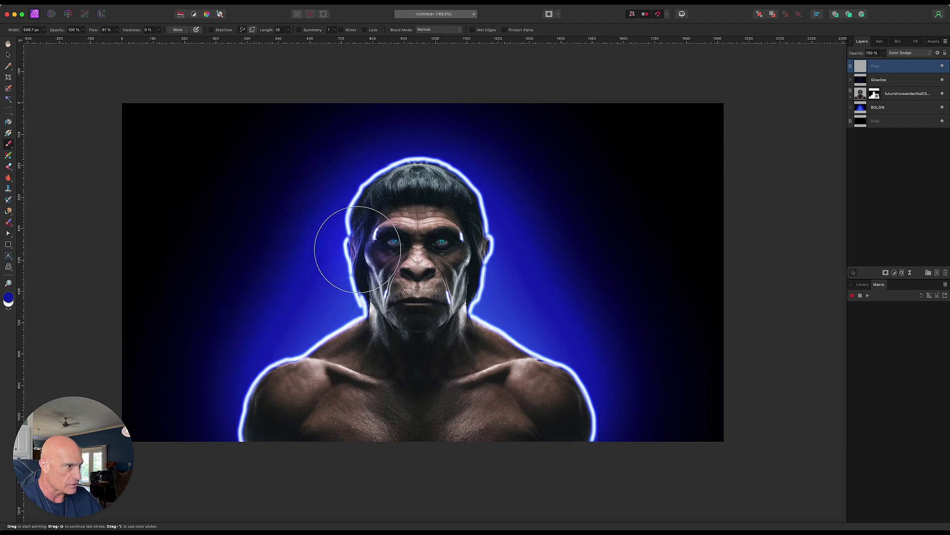
mouse_move(367, 230)
mouse_down()
mouse_move(415, 204)
mouse_move(385, 180)
mouse_move(467, 185)
mouse_move(426, 180)
mouse_move(372, 197)
mouse_move(351, 220)
mouse_move(431, 224)
mouse_move(413, 271)
mouse_move(421, 269)
mouse_move(365, 279)
mouse_move(360, 261)
mouse_move(375, 293)
mouse_up()
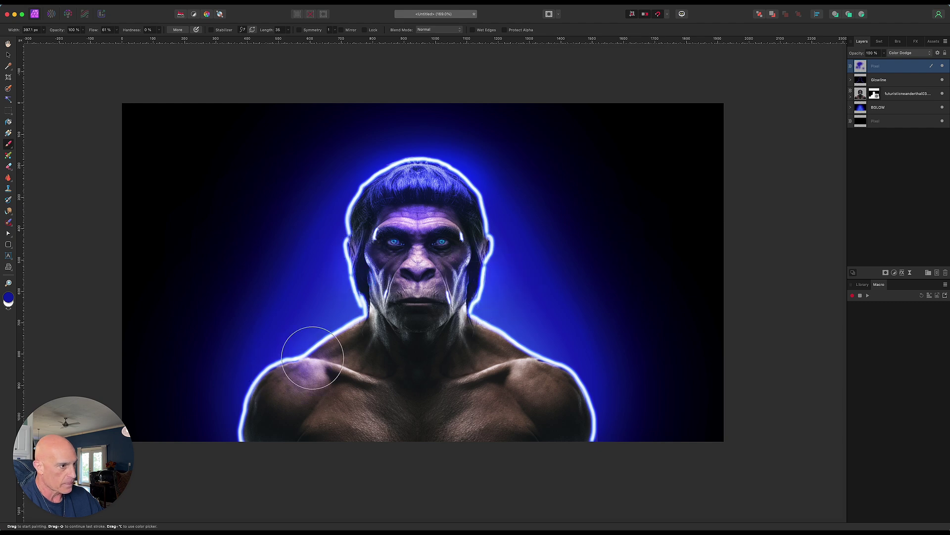
mouse_move(308, 340)
mouse_down()
mouse_move(335, 318)
mouse_move(329, 343)
mouse_move(287, 388)
mouse_move(297, 388)
mouse_move(265, 430)
mouse_up()
mouse_move(469, 364)
mouse_down()
mouse_move(477, 337)
mouse_move(505, 354)
mouse_move(522, 383)
mouse_move(576, 417)
mouse_move(456, 383)
mouse_move(497, 370)
mouse_move(477, 378)
mouse_up()
mouse_move(364, 386)
mouse_down()
mouse_move(354, 372)
mouse_move(477, 444)
mouse_move(476, 431)
mouse_move(490, 431)
mouse_move(361, 434)
mouse_up()
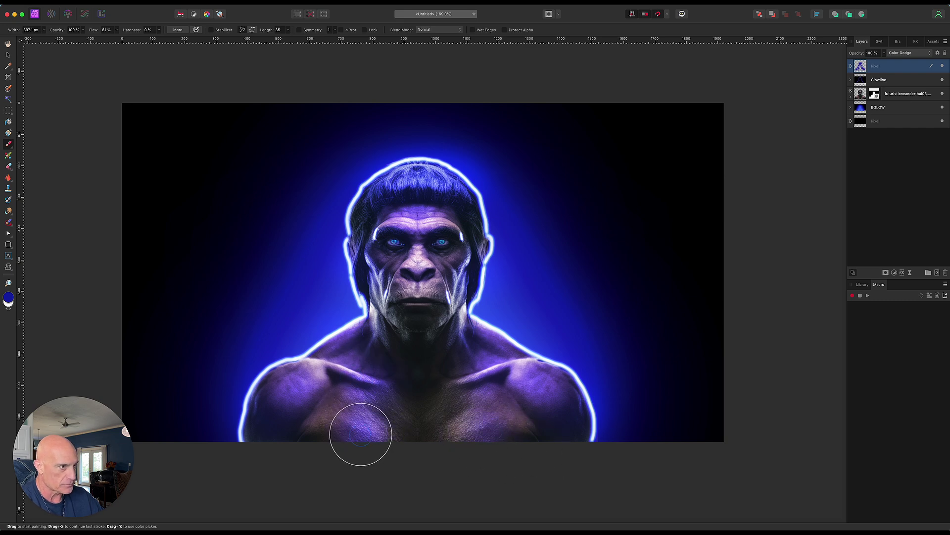
drag(601, 325, 627, 325)
key(super+z)
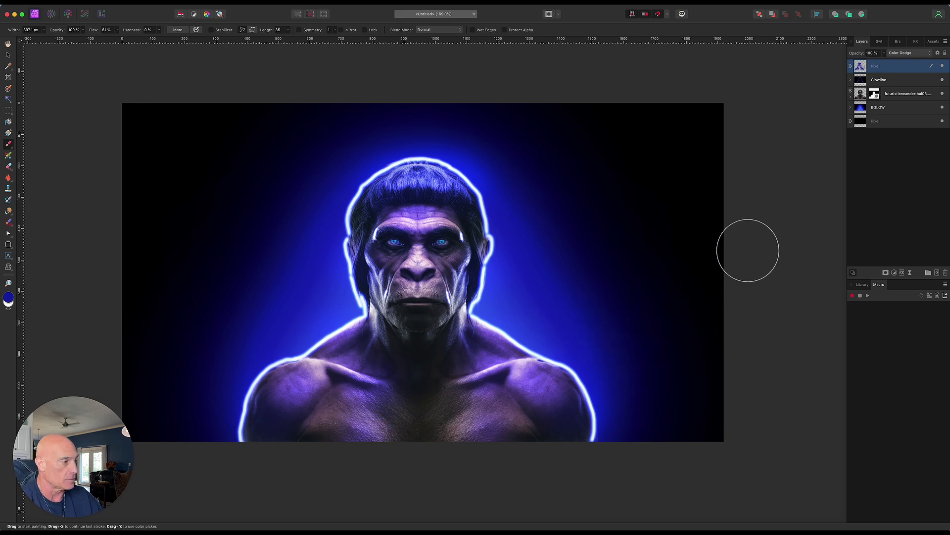
Copy the neanderthal layer's mask onto the top highlight Pixel layer.
click(875, 94)
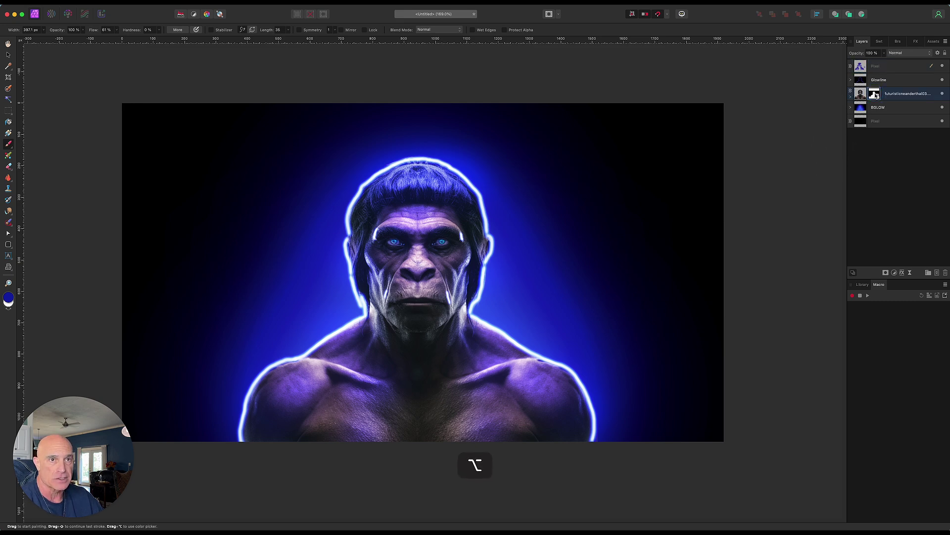
drag(875, 94, 892, 66)
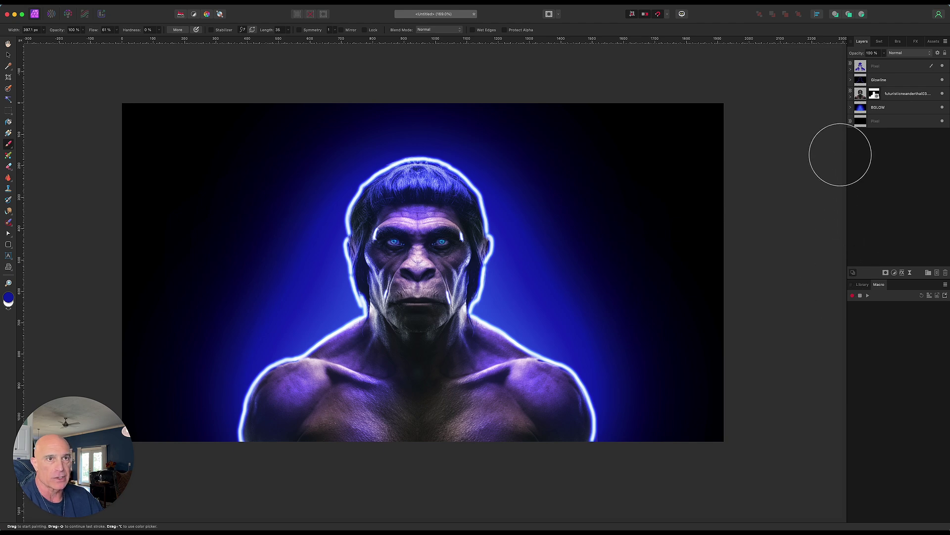
Add a Live Gaussian Blur with a raised radius to the Glowline group, swapping back to white.
click(900, 83)
key(x)
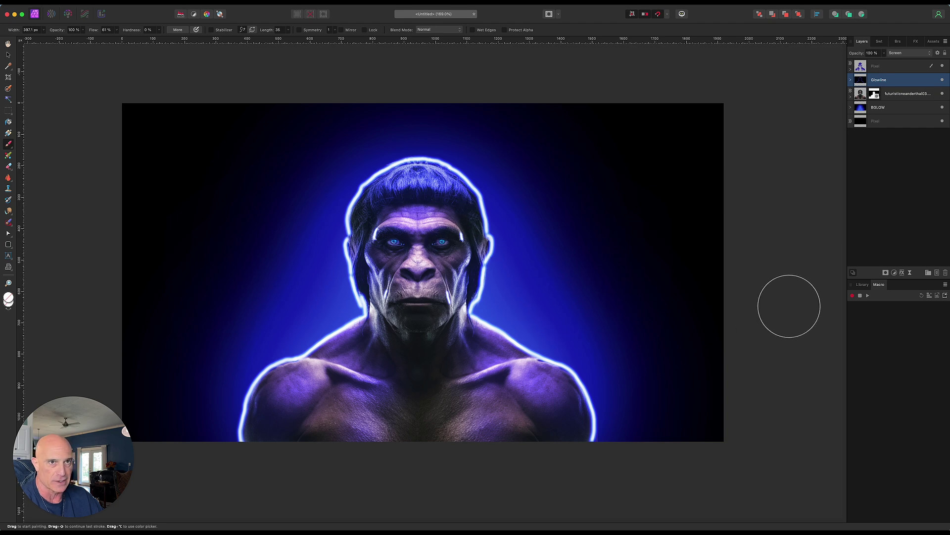
click(910, 273)
click(906, 350)
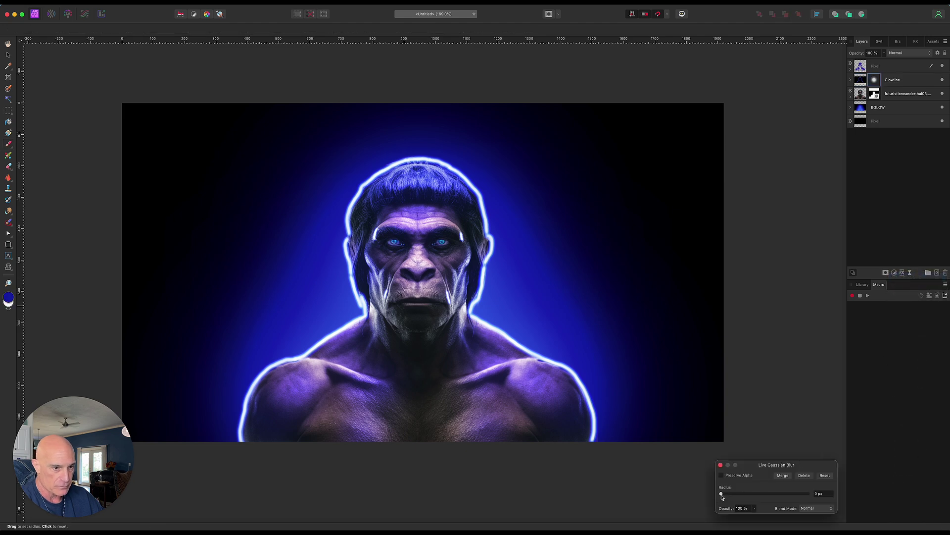
drag(721, 495, 749, 497)
click(721, 464)
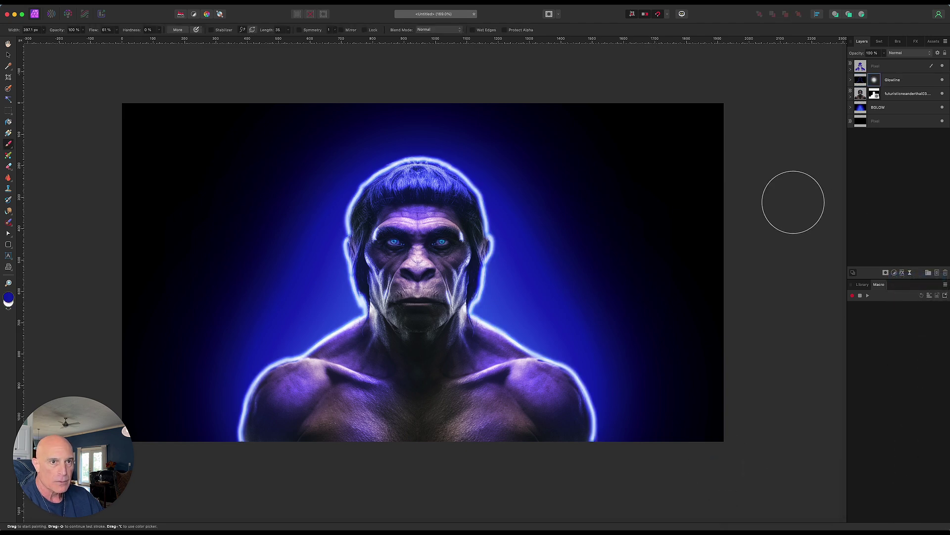
Hide and then show the background glow layers to compare the result.
click(8, 54)
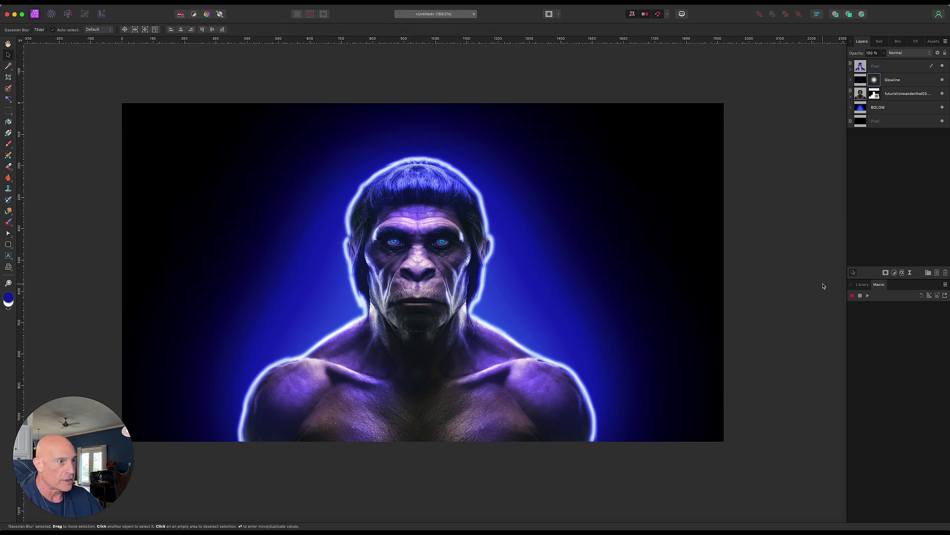
alt+click(942, 93)
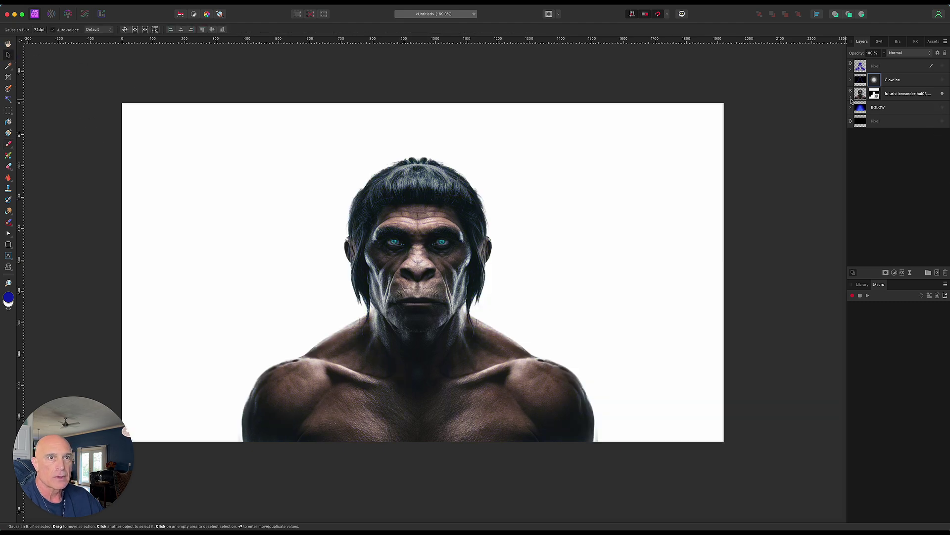
click(943, 66)
alt+click(943, 67)
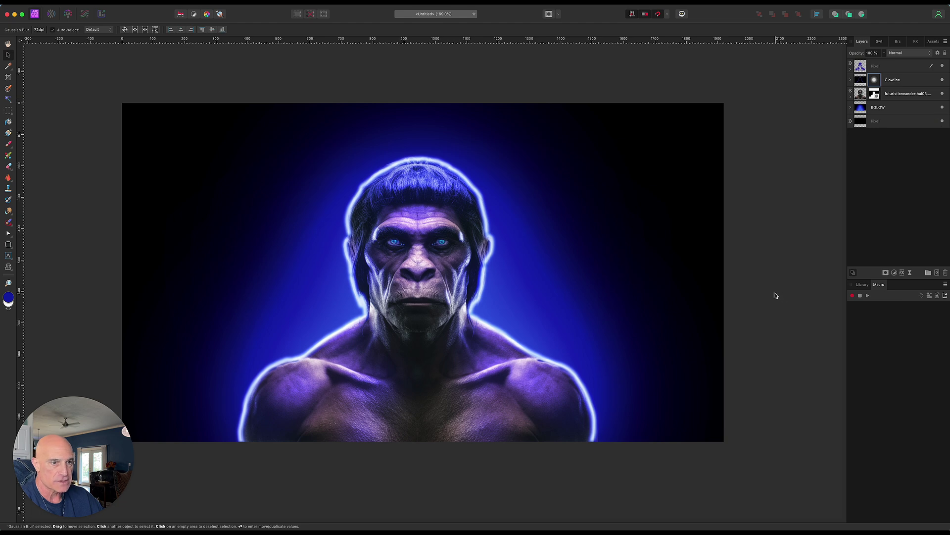